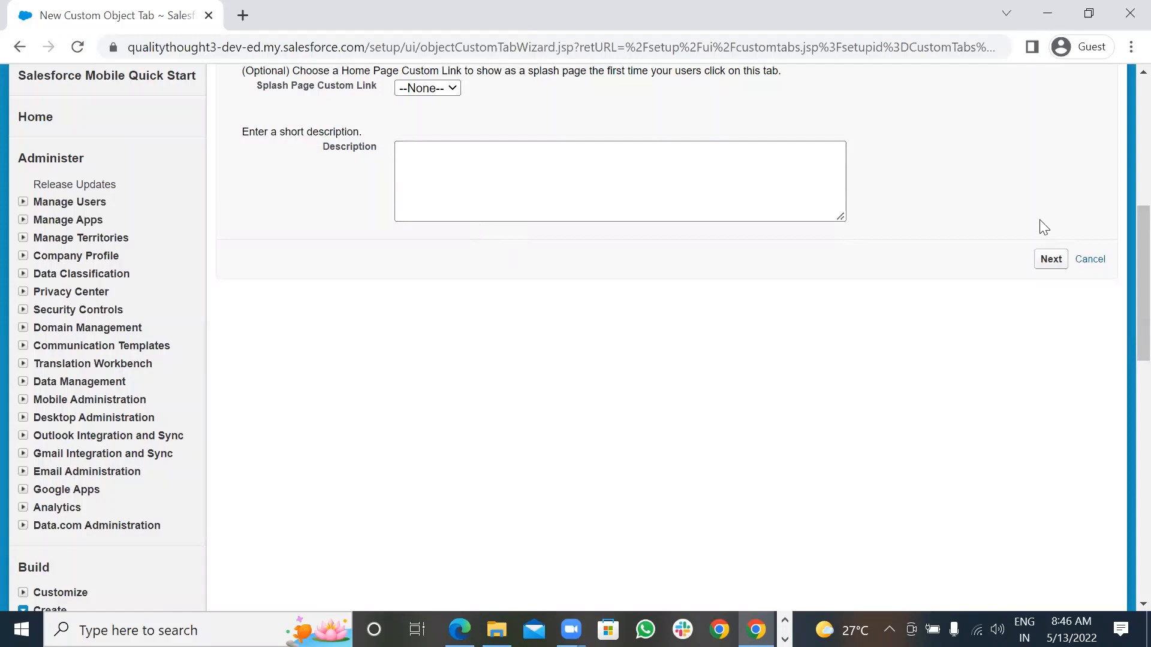
- Advance the custom object tab wizard to the Add to Profiles step and look over the profile list
{"action": "left_click", "coordinate": [1050, 260]}
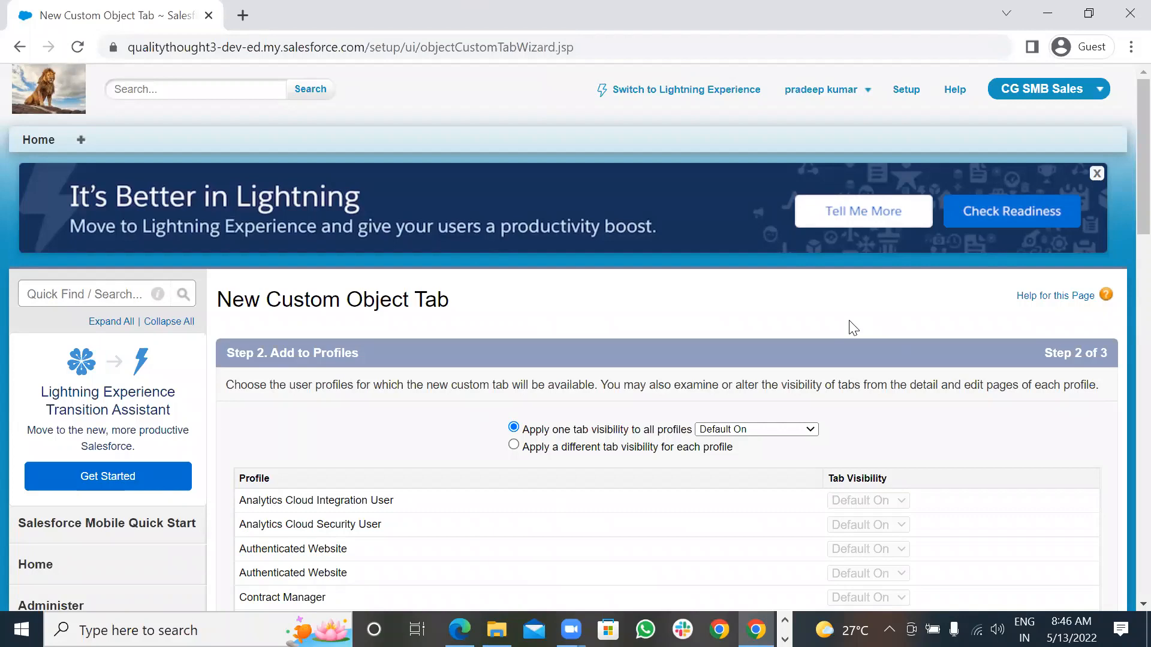
{"action": "scroll", "coordinate": [827, 330], "scroll_direction": "down", "scroll_amount": 4}
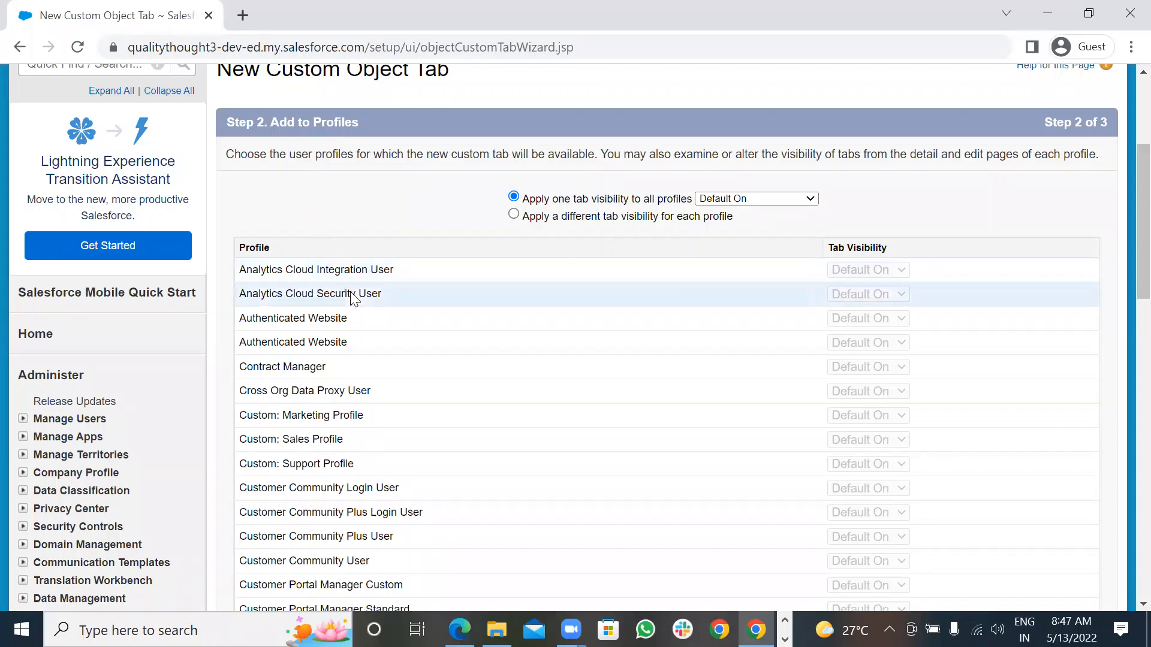
{"action": "scroll", "coordinate": [384, 352], "scroll_direction": "down", "scroll_amount": 4}
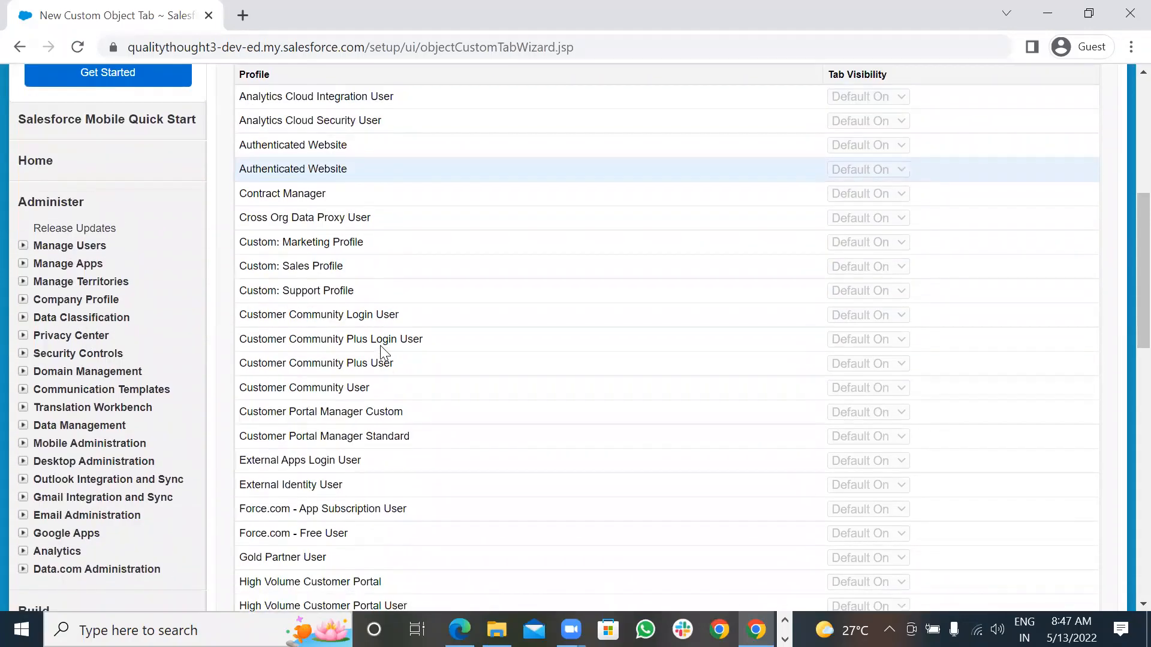
{"action": "scroll", "coordinate": [381, 347], "scroll_direction": "up", "scroll_amount": 8}
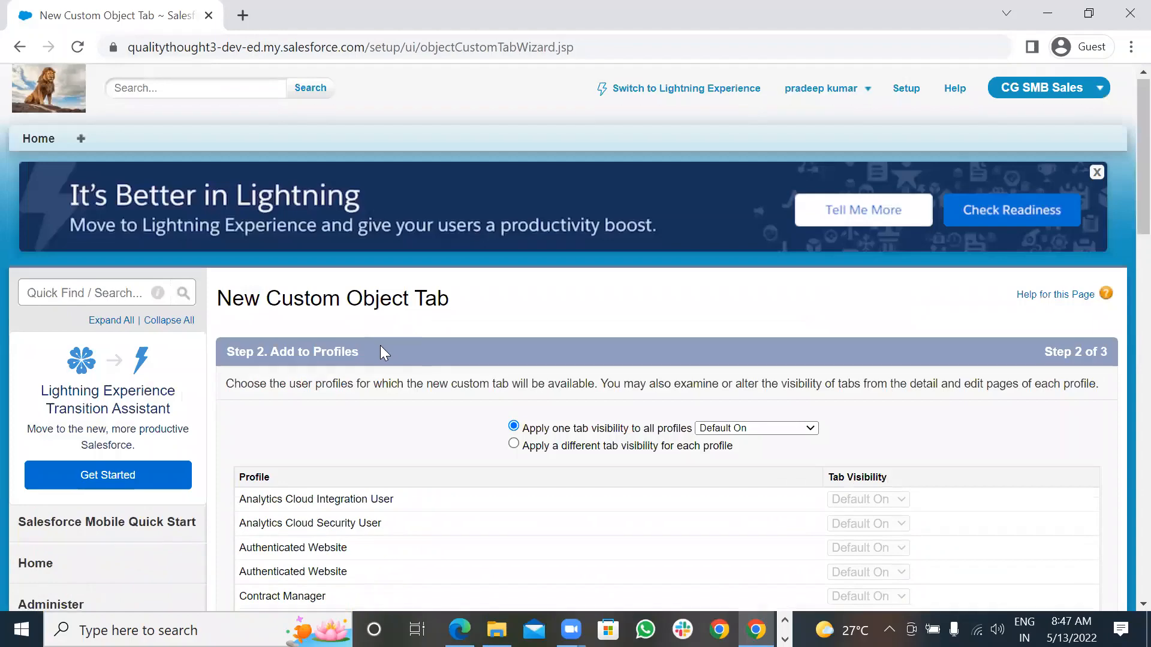
{"action": "scroll", "coordinate": [566, 366], "scroll_direction": "down", "scroll_amount": 2}
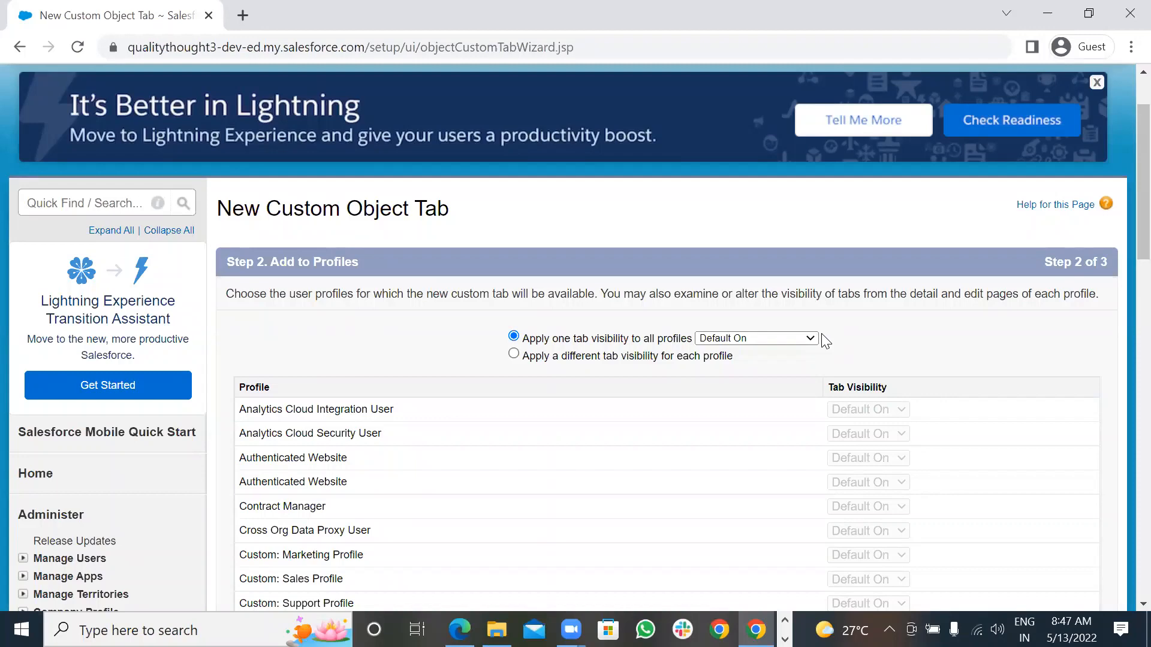
{"action": "scroll", "coordinate": [825, 357], "scroll_direction": "up", "scroll_amount": 2}
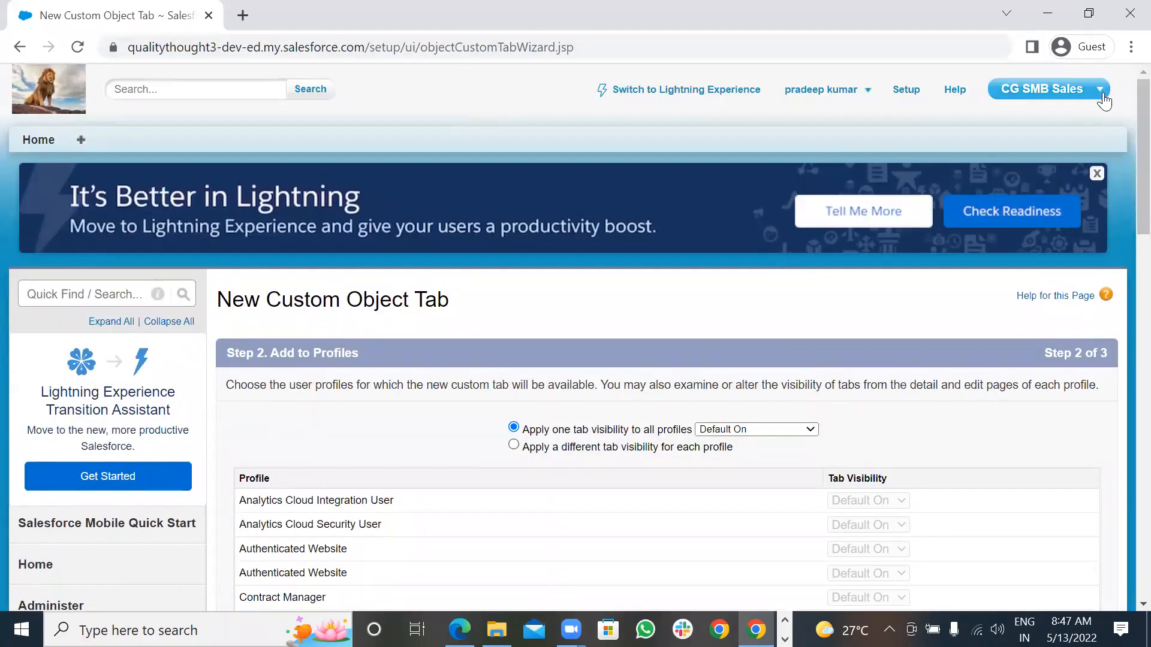
- Open the Sales app in a separate browser tab, view its tab bar, and return to the custom object tab wizard
{"action": "left_click", "coordinate": [1103, 100]}
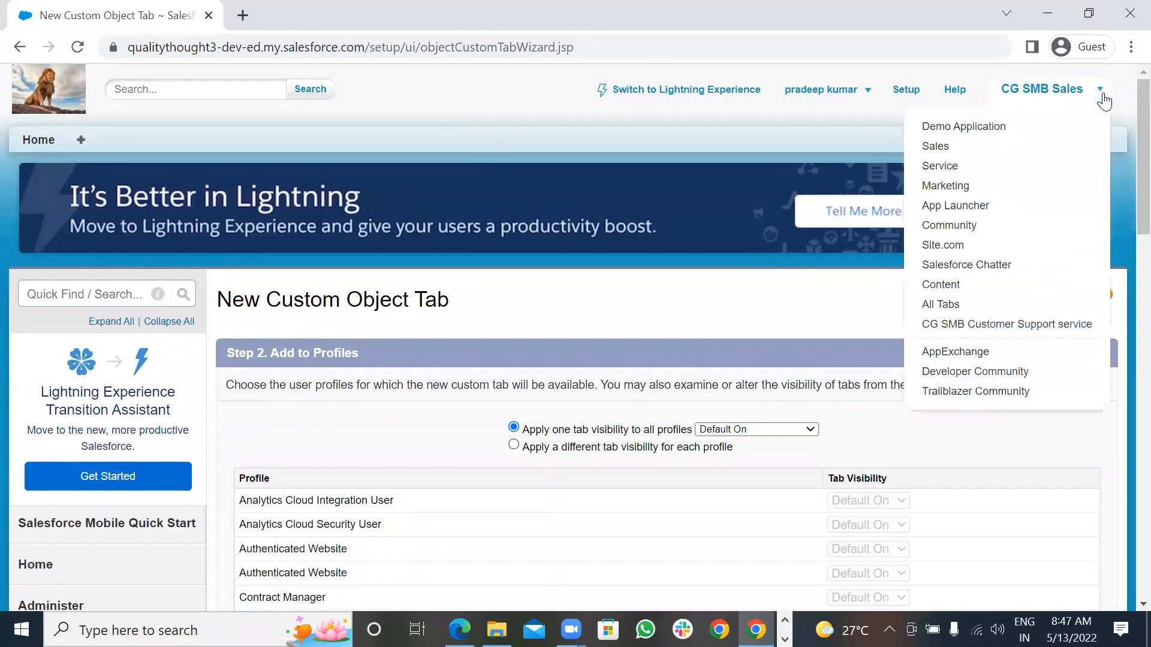
{"action": "right_click", "coordinate": [969, 154]}
{"action": "left_click", "coordinate": [990, 165]}
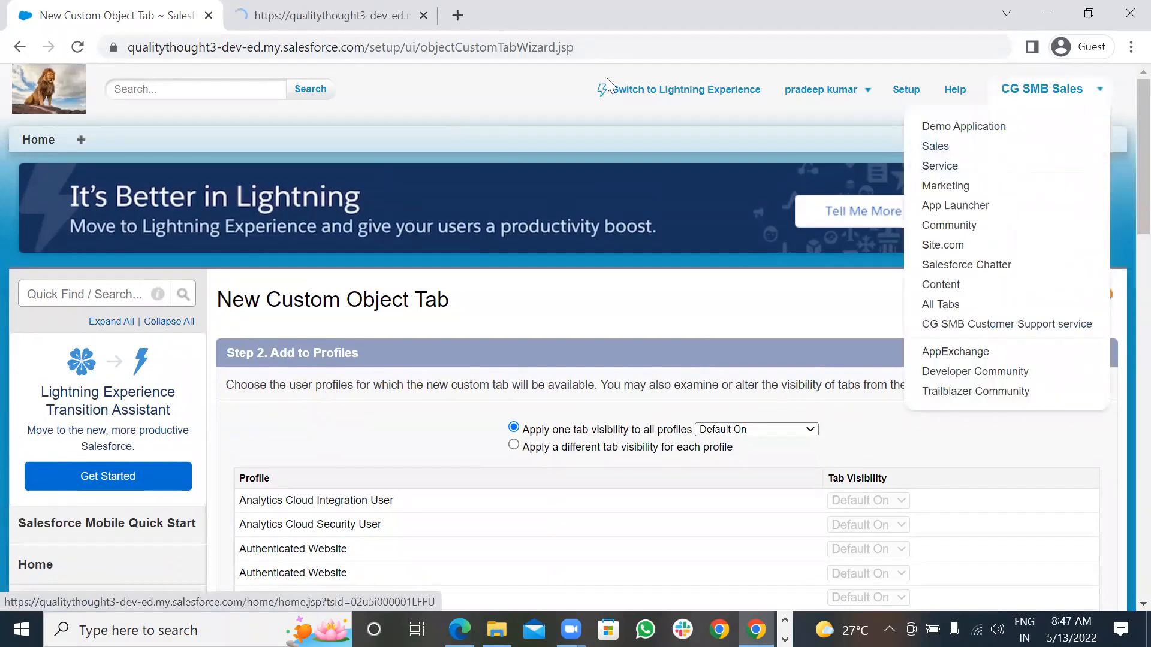
{"action": "key", "text": "ctrl+Tab"}
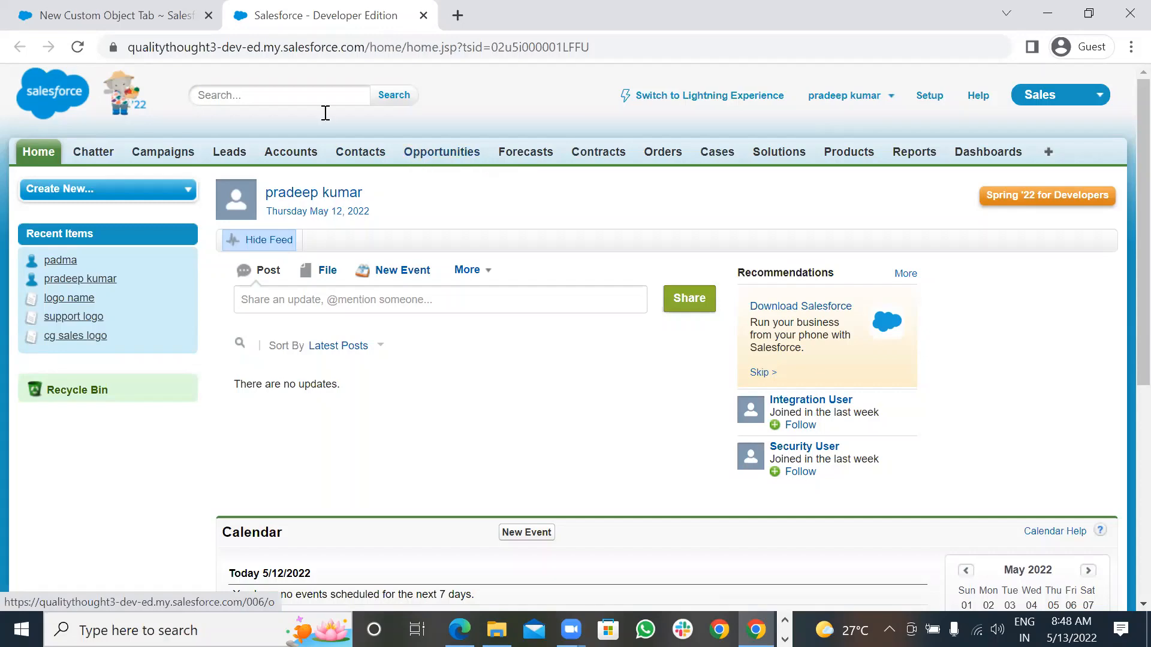
{"action": "key", "text": "ctrl+Tab"}
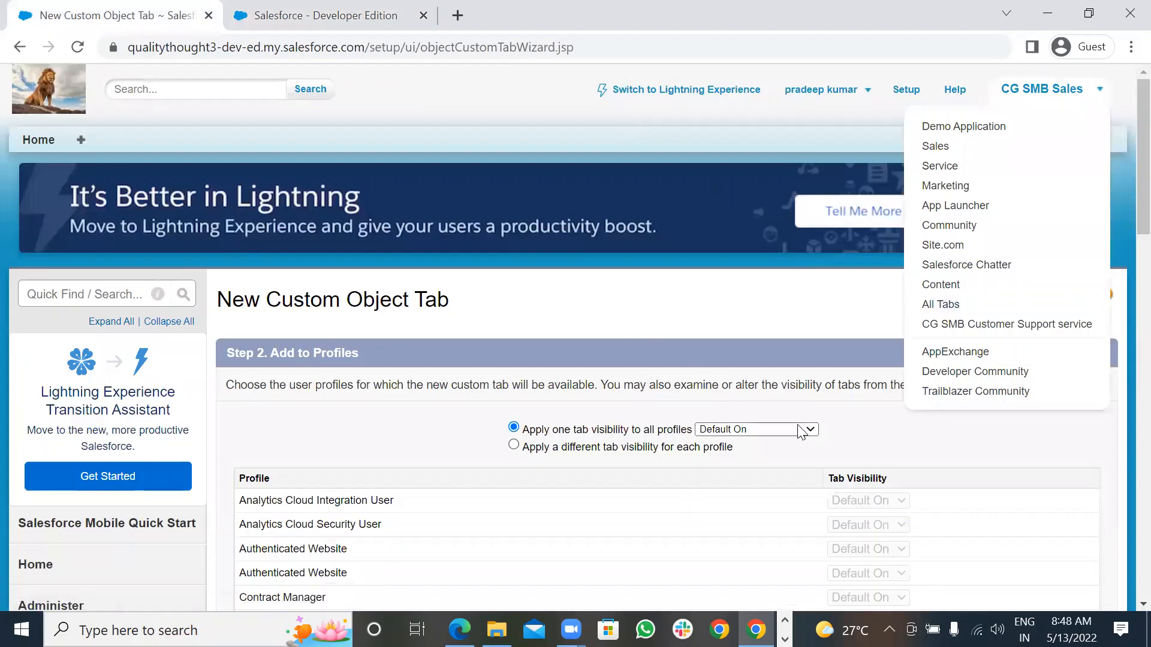
- Set the tab visibility for all profiles to Default Off and check it through the whole profile list
{"action": "left_click", "coordinate": [751, 429]}
{"action": "left_click", "coordinate": [740, 469]}
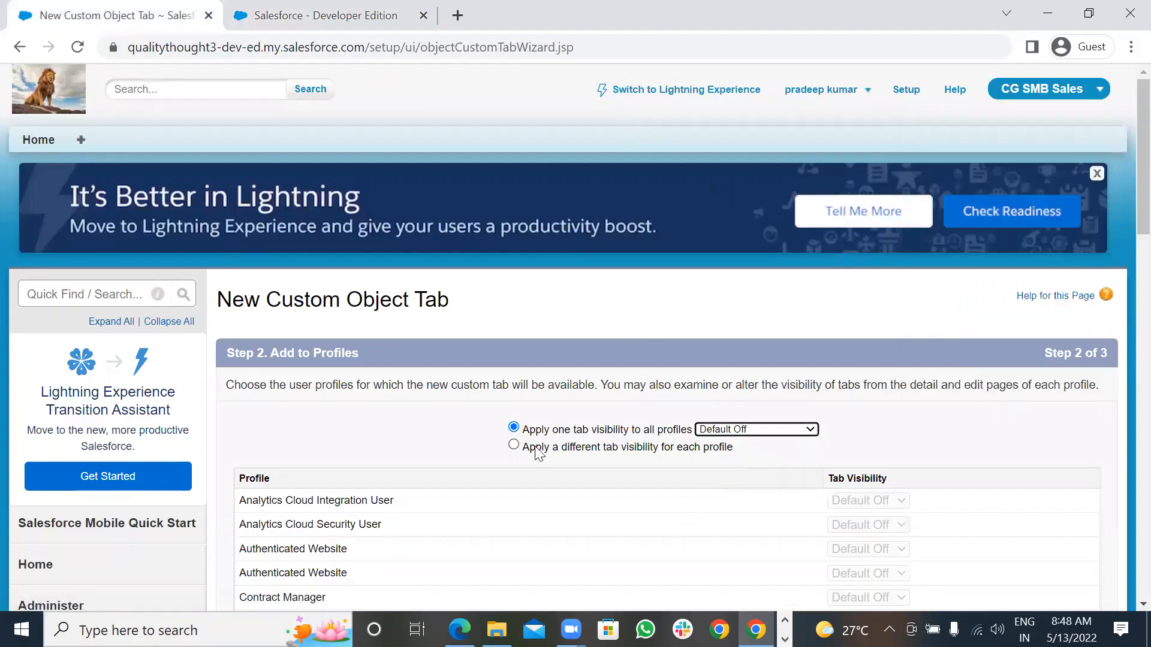
{"action": "scroll", "coordinate": [538, 450], "scroll_direction": "down", "scroll_amount": 5}
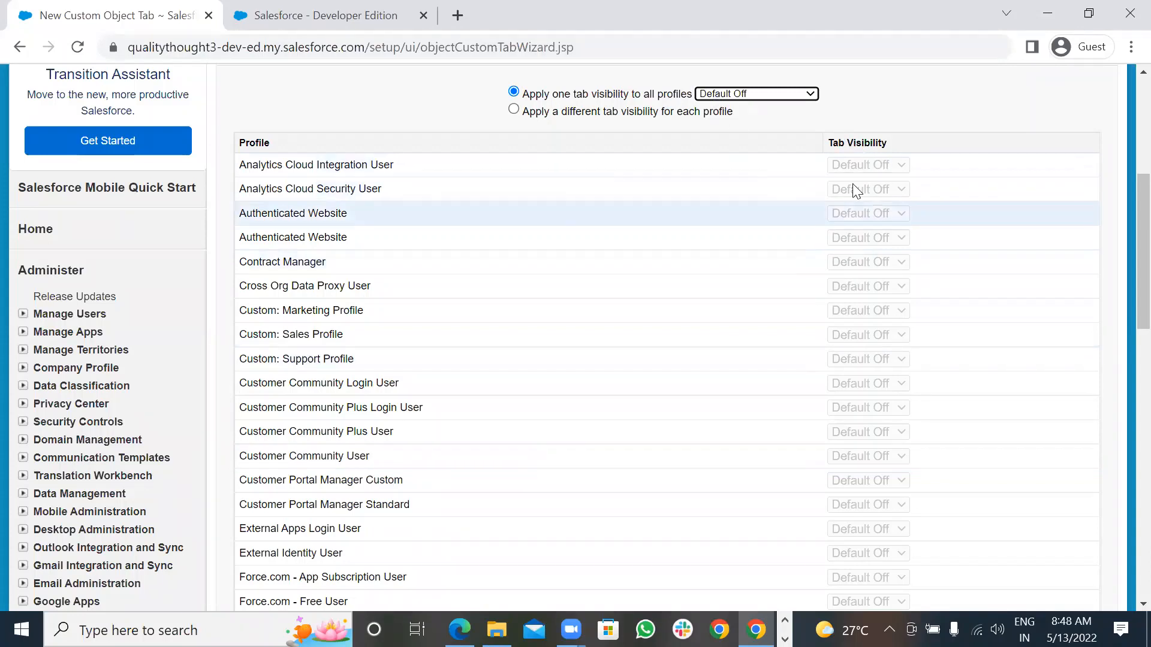
{"action": "scroll", "coordinate": [873, 263], "scroll_direction": "down", "scroll_amount": 1}
{"action": "scroll", "coordinate": [872, 264], "scroll_direction": "down", "scroll_amount": 10}
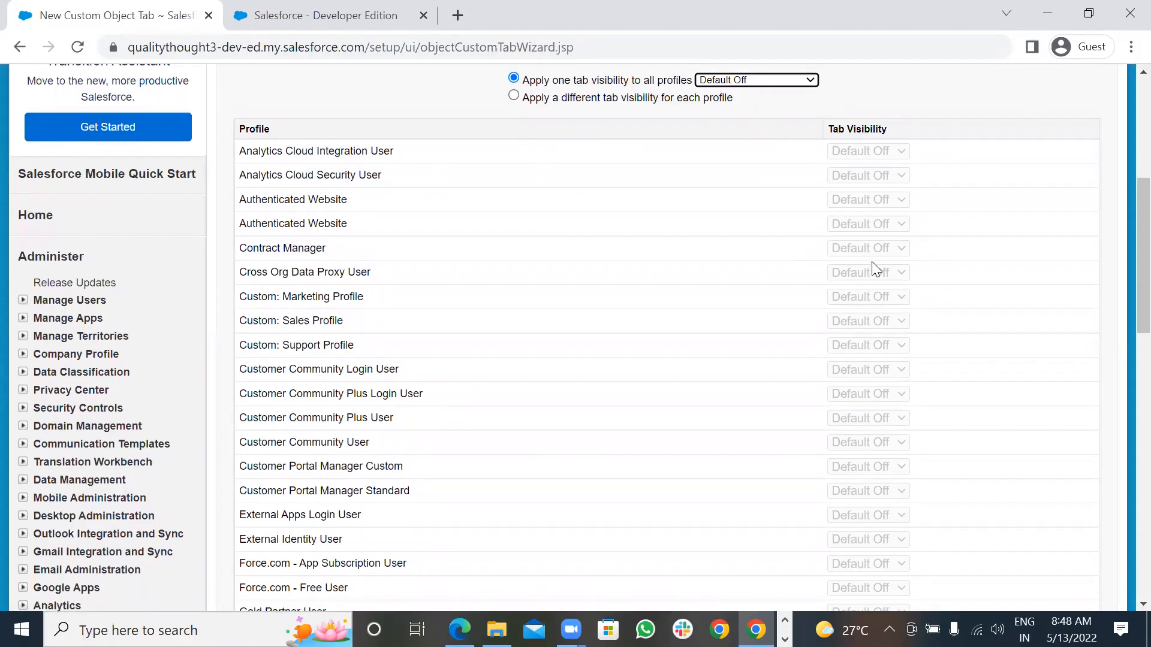
{"action": "scroll", "coordinate": [875, 268], "scroll_direction": "down", "scroll_amount": 5}
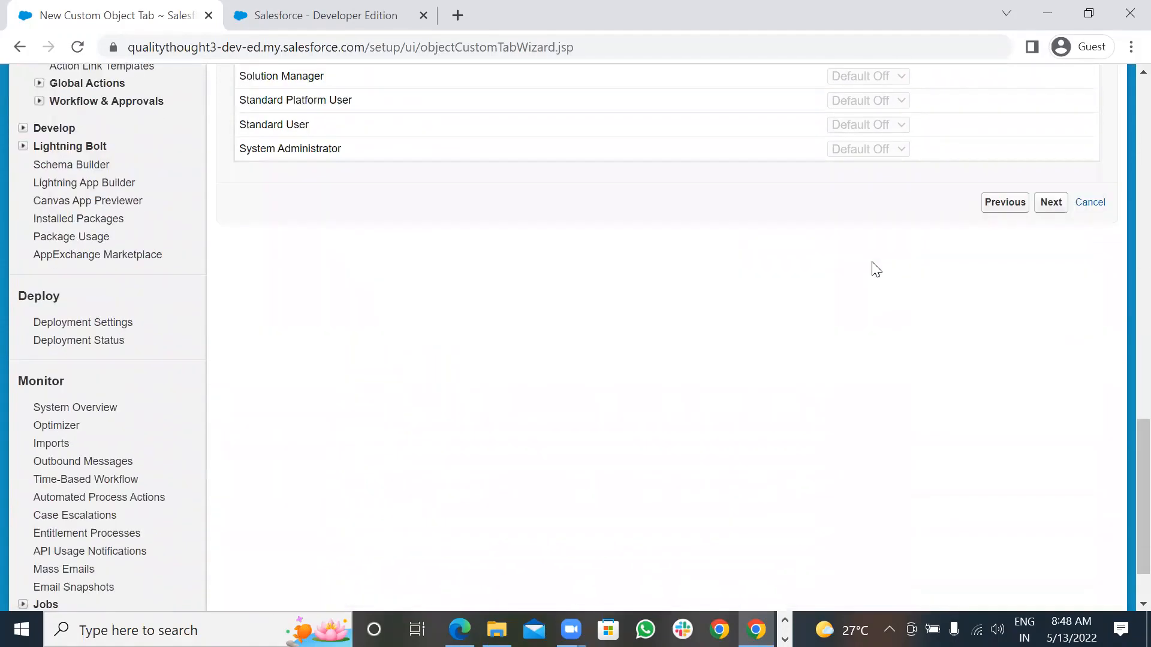
{"action": "scroll", "coordinate": [875, 268], "scroll_direction": "up", "scroll_amount": 20}
{"action": "scroll", "coordinate": [876, 270], "scroll_direction": "down", "scroll_amount": 3}
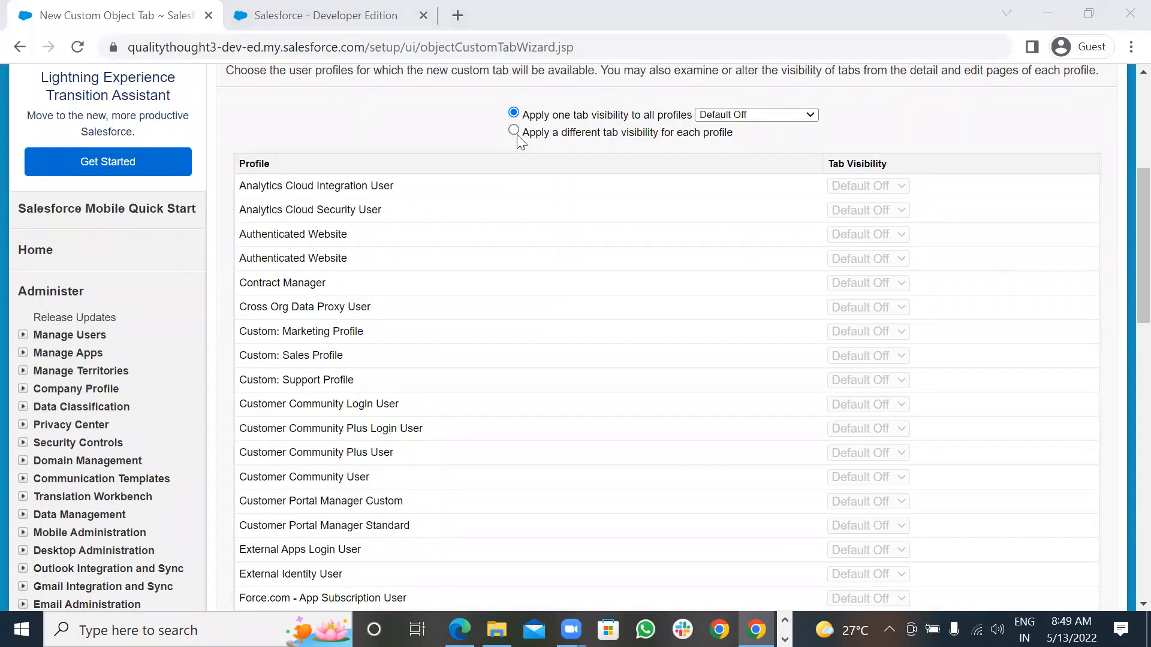
- Check the All Tabs entry in the Sales app, and set the wizard's tab visibility for all profiles to Tab Hidden
{"action": "key", "text": "ctrl+Tab"}
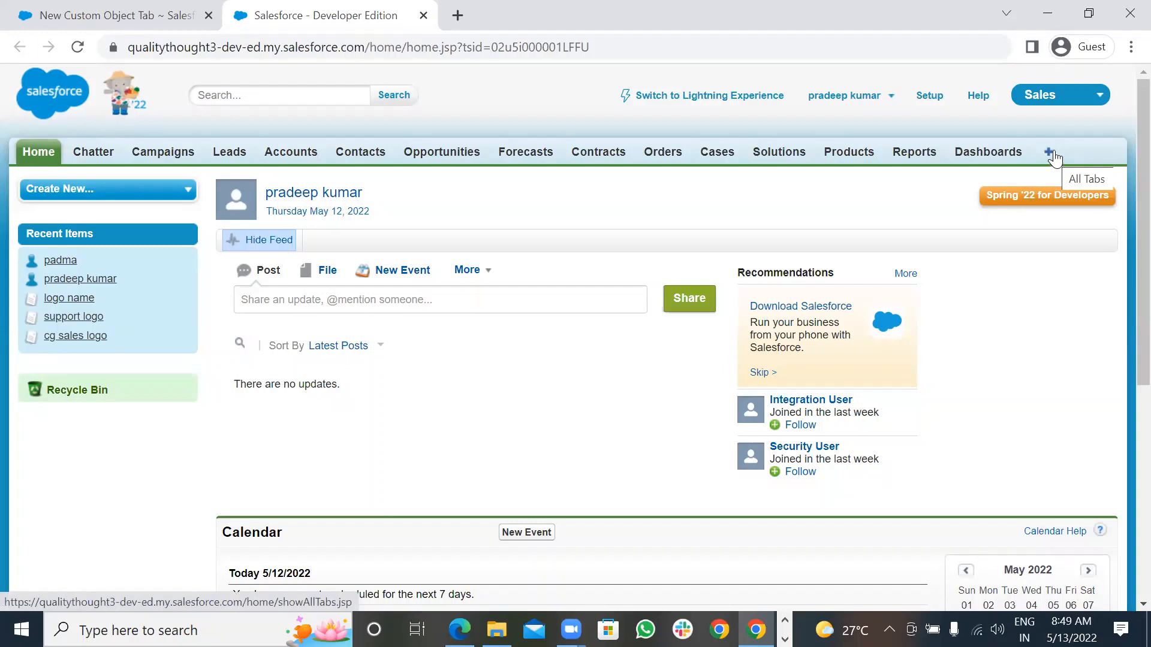
{"action": "left_click", "coordinate": [84, 23]}
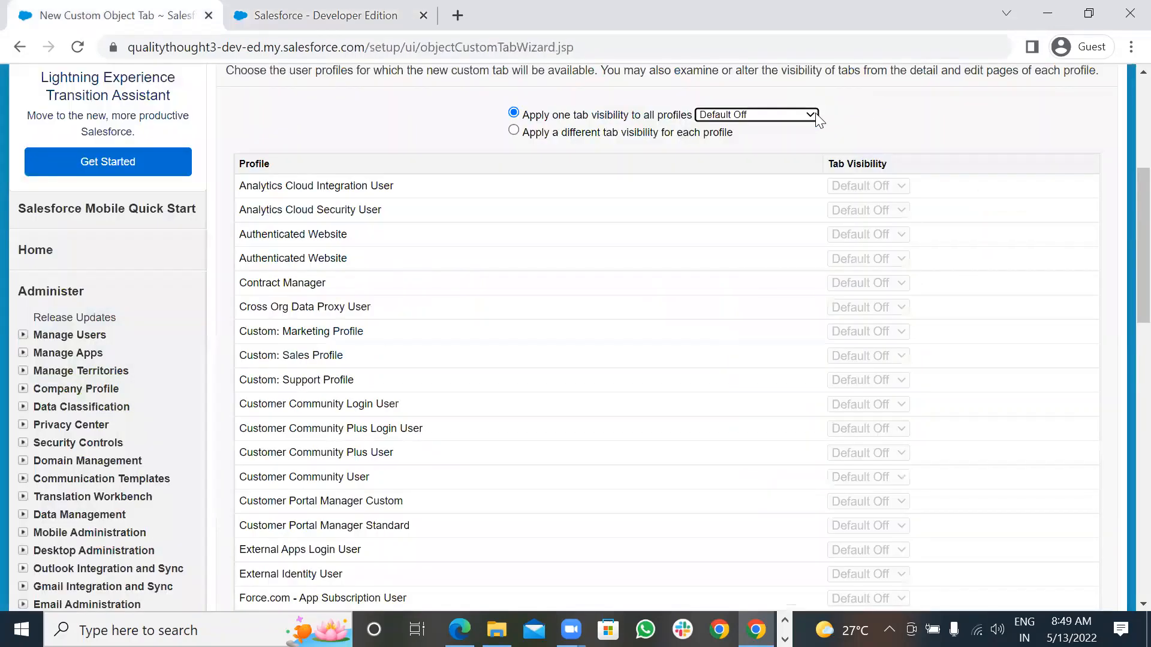
{"action": "left_click", "coordinate": [810, 115]}
{"action": "left_click", "coordinate": [746, 168]}
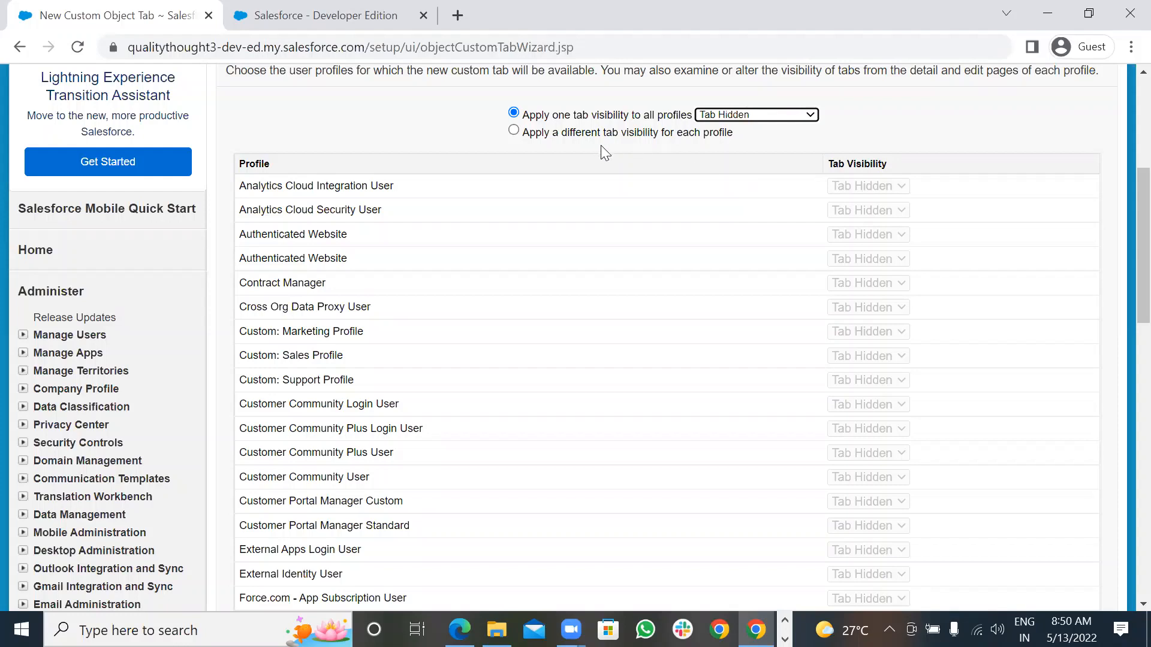
- Switch the visibility for all profiles to Default Off and set it back to Tab Hidden
{"action": "left_click", "coordinate": [781, 117]}
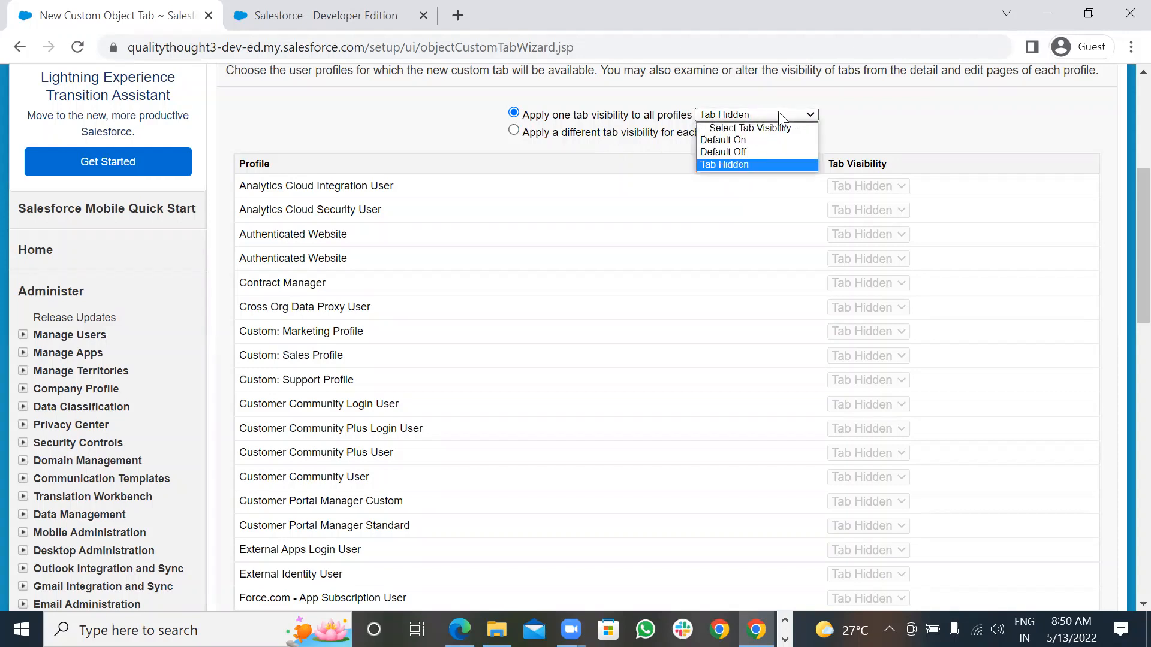
{"action": "left_click", "coordinate": [737, 151]}
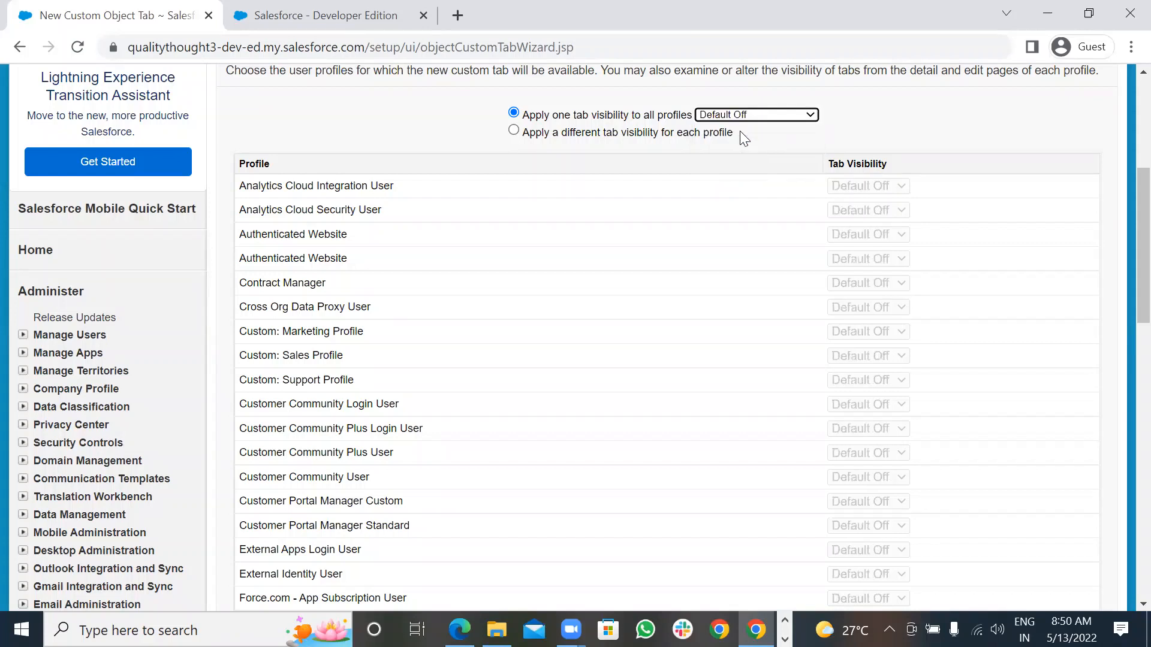
{"action": "left_click", "coordinate": [732, 120]}
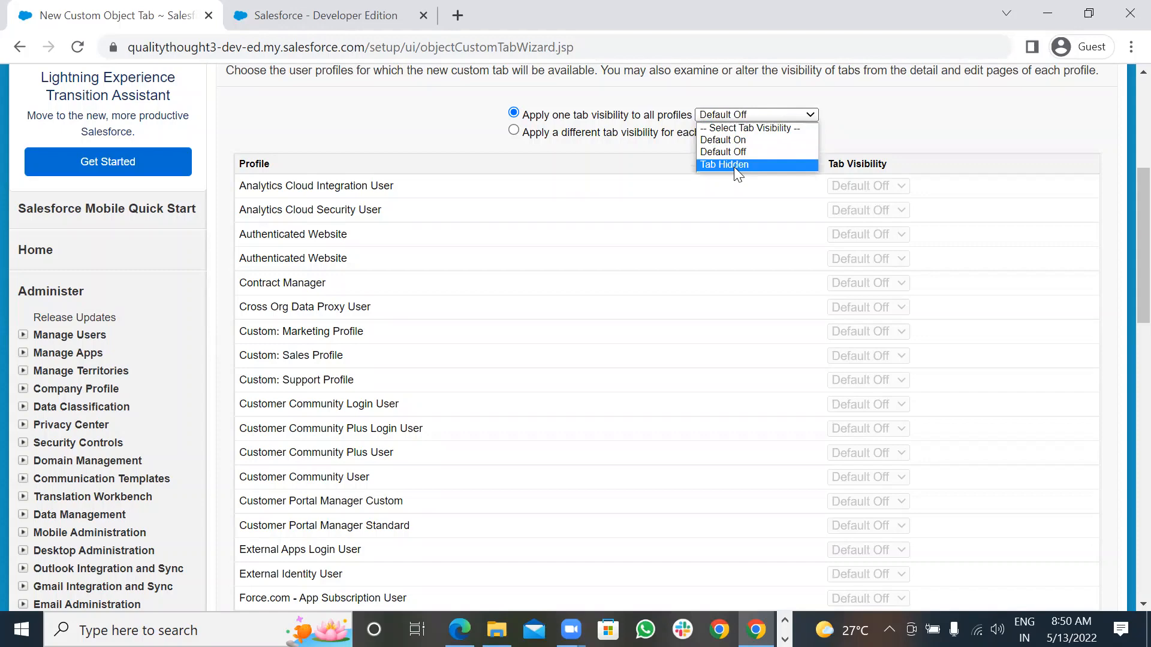
{"action": "left_click", "coordinate": [733, 166]}
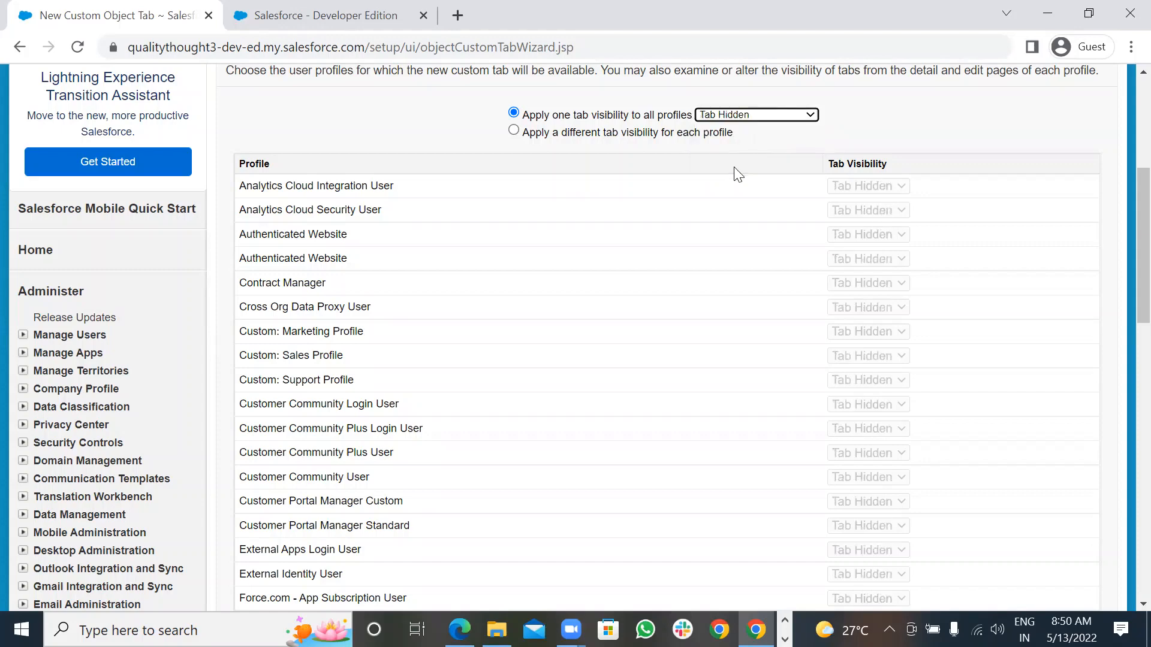
- Look through the profile list down to System Administrator to examine each profile's tab visibility
{"action": "scroll", "coordinate": [923, 348], "scroll_direction": "down", "scroll_amount": 3}
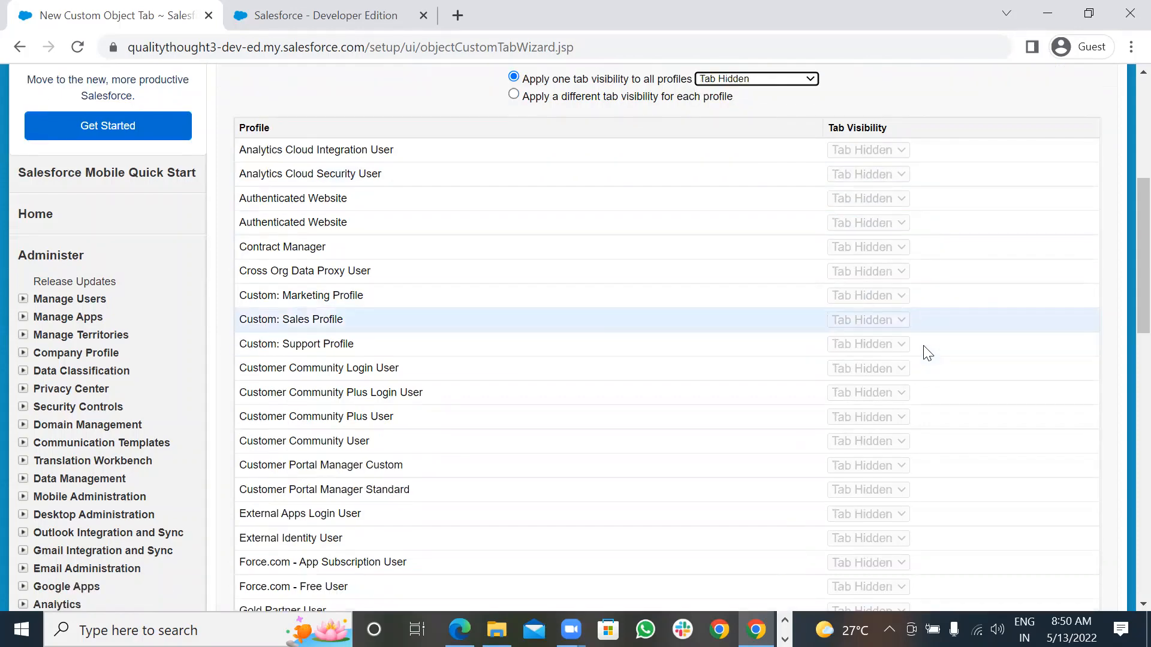
{"action": "scroll", "coordinate": [926, 352], "scroll_direction": "down", "scroll_amount": 6}
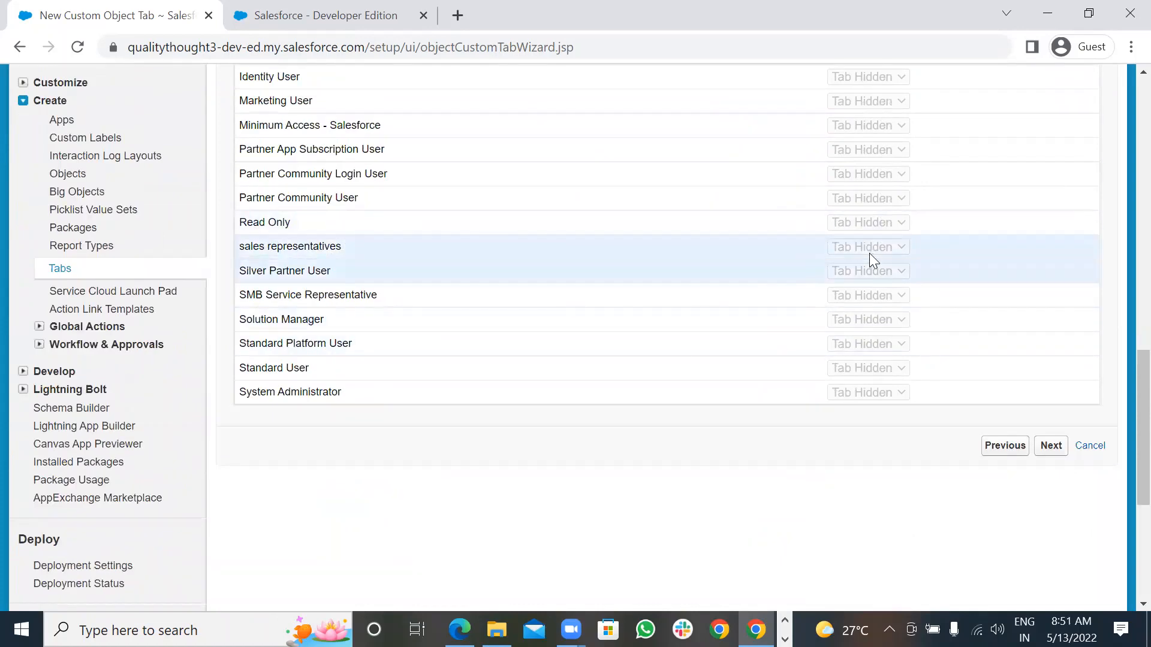
{"action": "scroll", "coordinate": [768, 279], "scroll_direction": "up", "scroll_amount": 1}
{"action": "scroll", "coordinate": [768, 279], "scroll_direction": "up", "scroll_amount": 1}
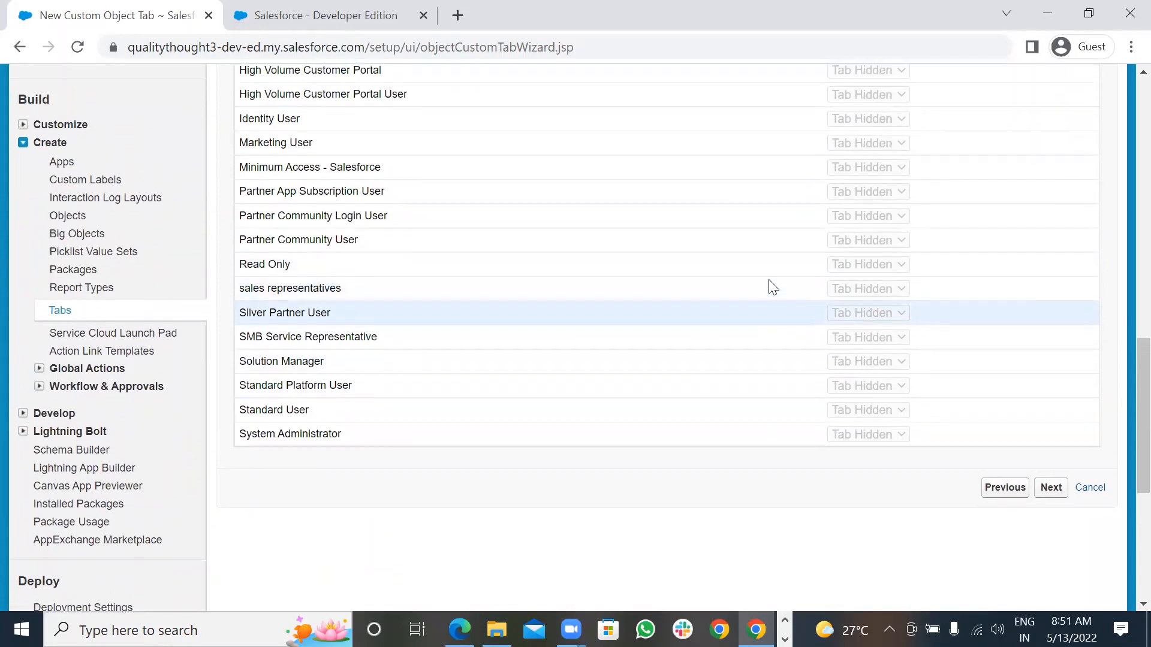
{"action": "scroll", "coordinate": [768, 279], "scroll_direction": "up", "scroll_amount": 3}
{"action": "scroll", "coordinate": [769, 280], "scroll_direction": "up", "scroll_amount": 1}
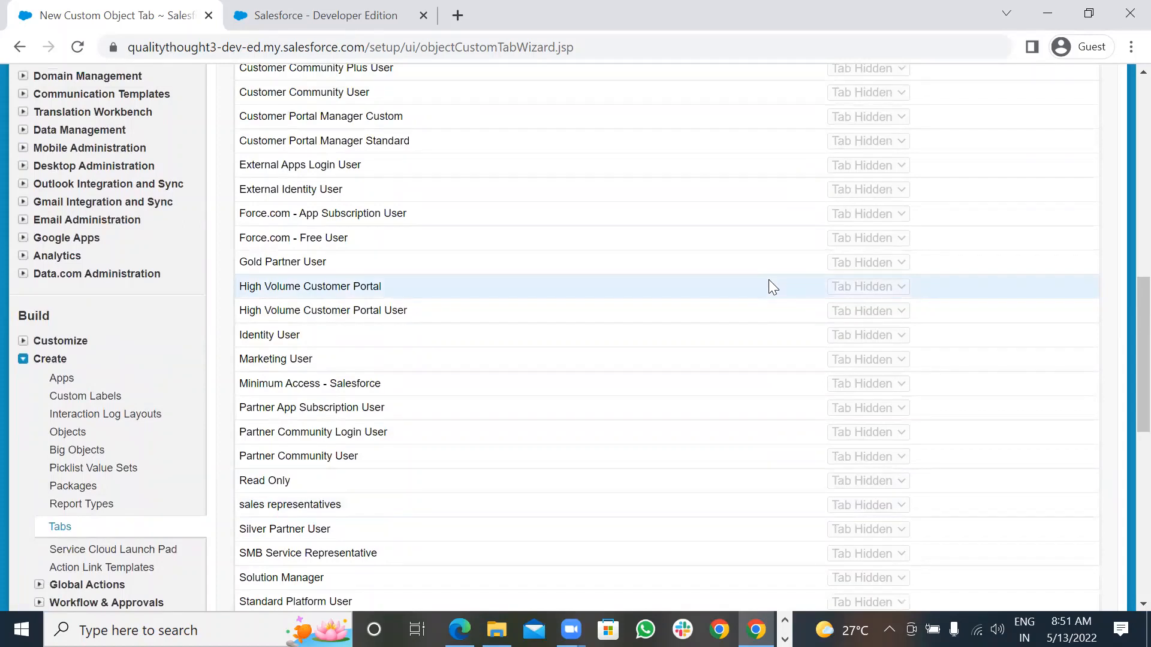
{"action": "scroll", "coordinate": [768, 279], "scroll_direction": "up", "scroll_amount": 8}
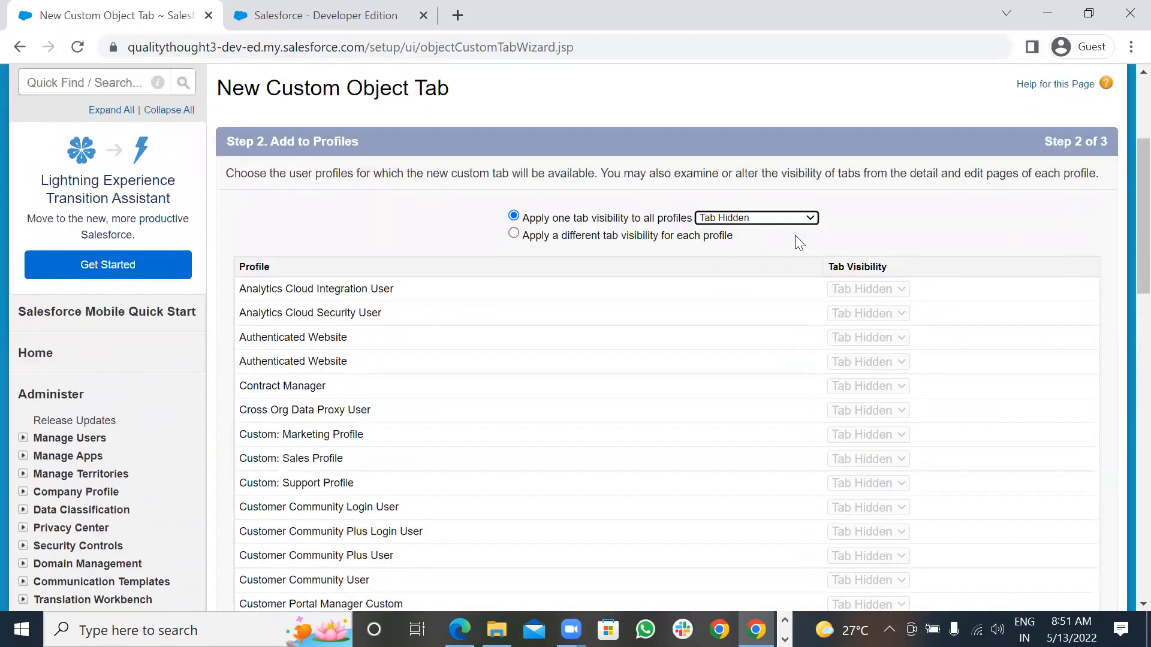
- Try Default On as the single visibility for all profiles, and restore Tab Hidden
{"action": "left_click", "coordinate": [795, 219]}
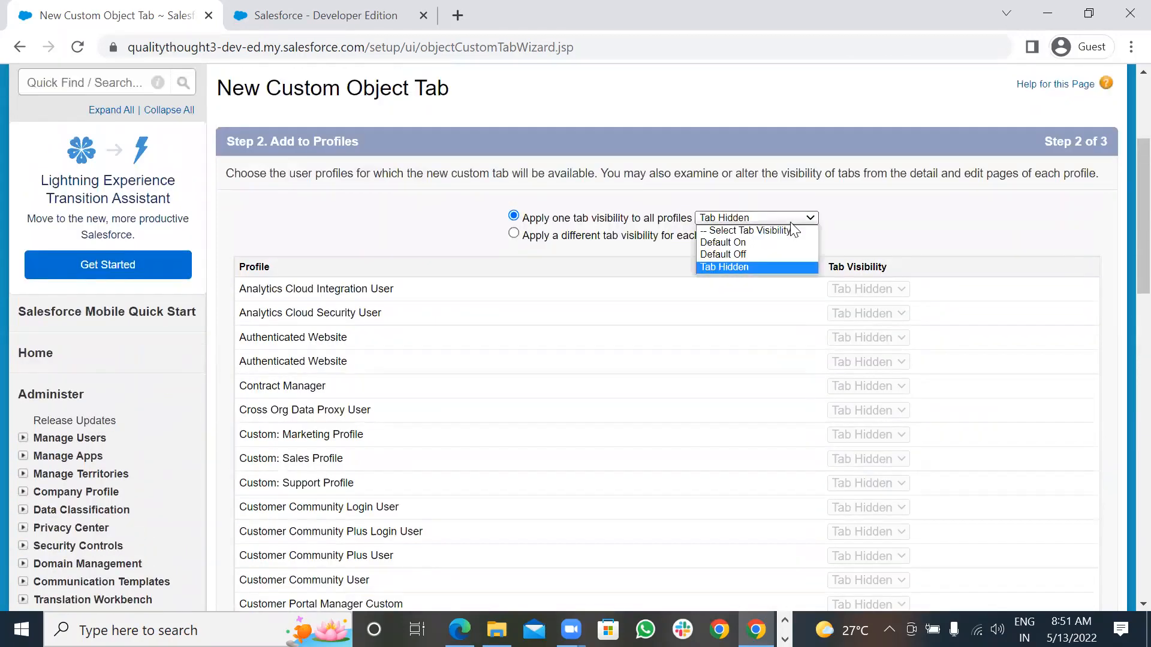
{"action": "left_click", "coordinate": [744, 243]}
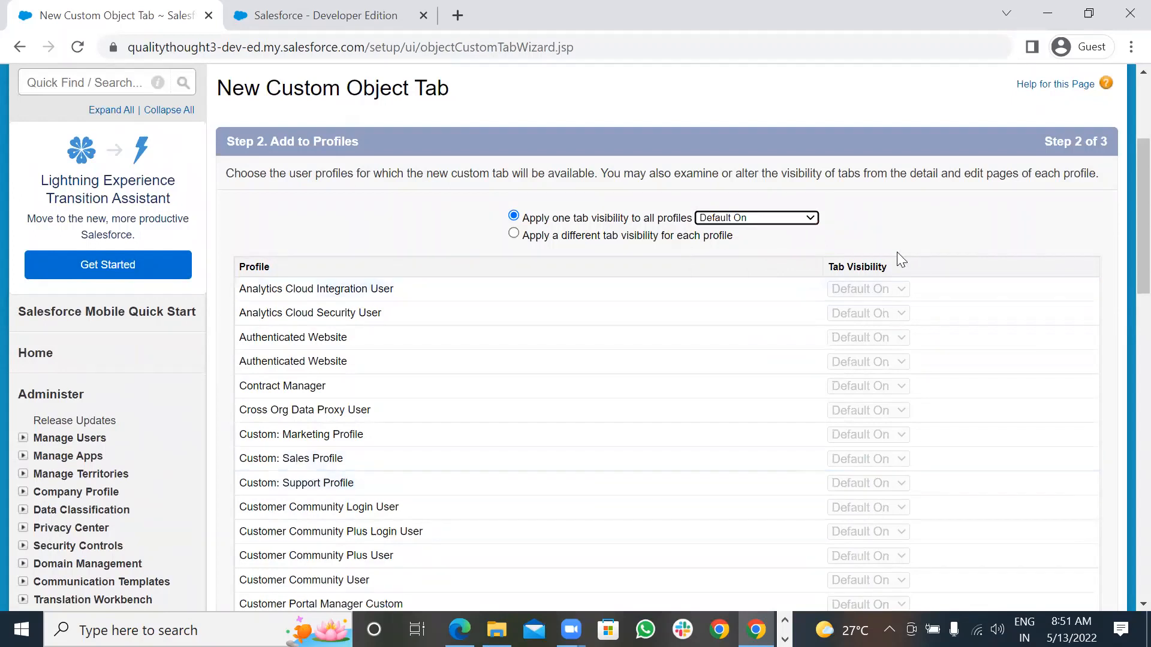
{"action": "left_click", "coordinate": [803, 219]}
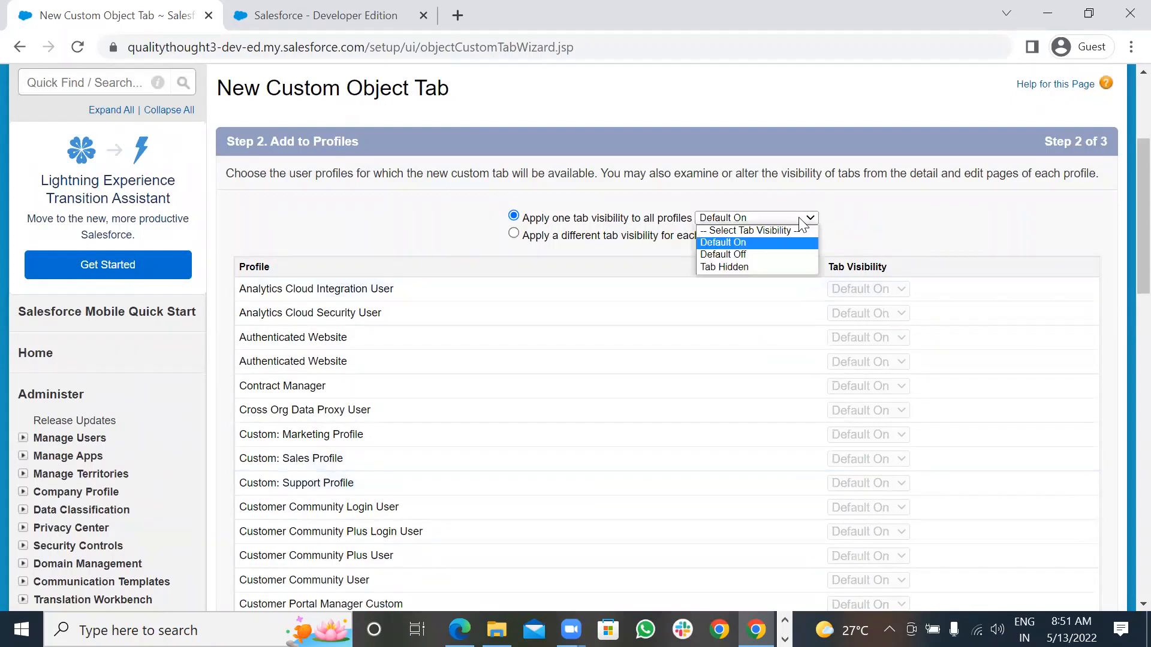
{"action": "left_click", "coordinate": [745, 267]}
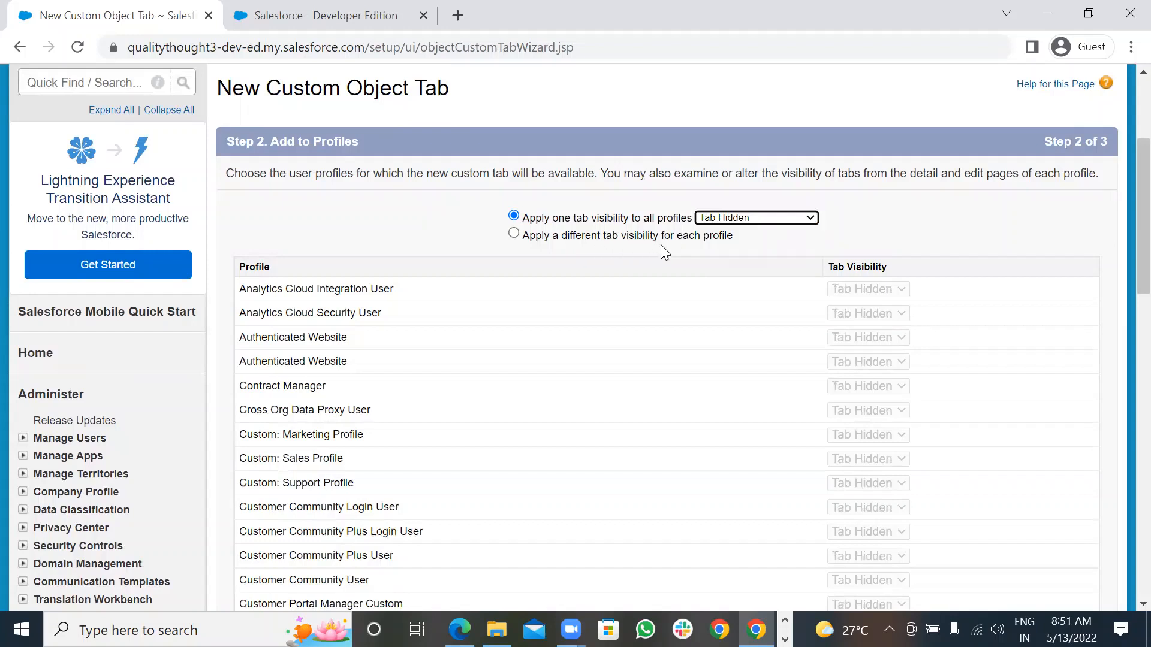
- Apply a different tab visibility for each profile, set sales representatives to Default On, and continue to the custom apps step
{"action": "left_click", "coordinate": [514, 234]}
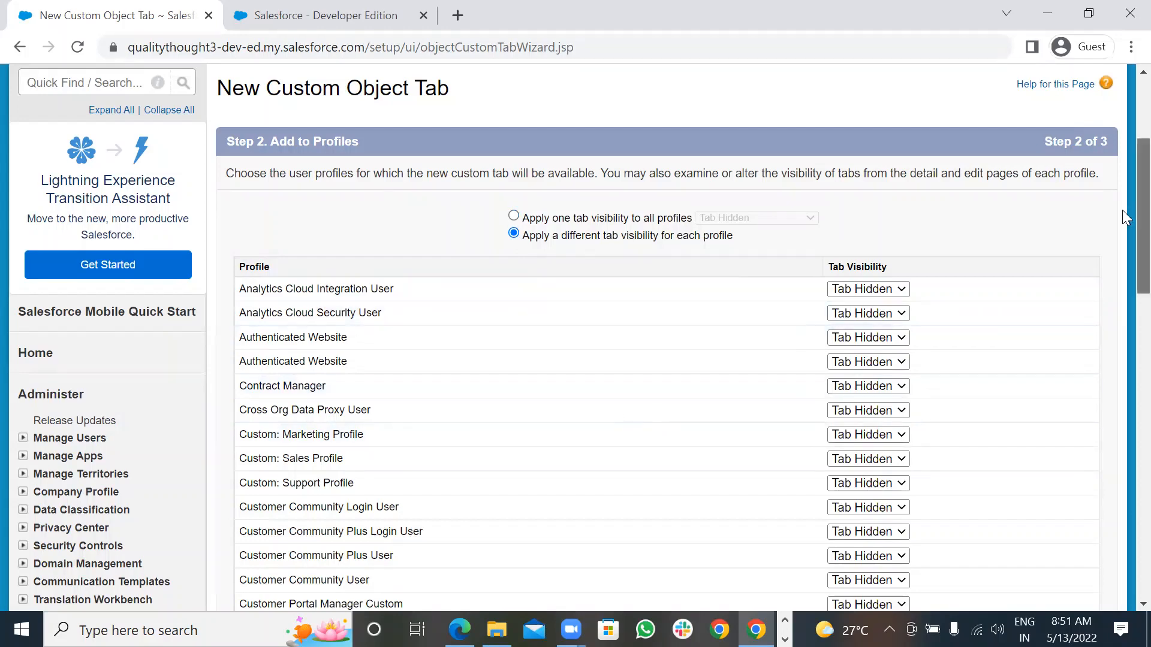
{"action": "scroll", "coordinate": [1122, 256], "scroll_direction": "down", "scroll_amount": 2}
{"action": "scroll", "coordinate": [1122, 256], "scroll_direction": "down", "scroll_amount": 8}
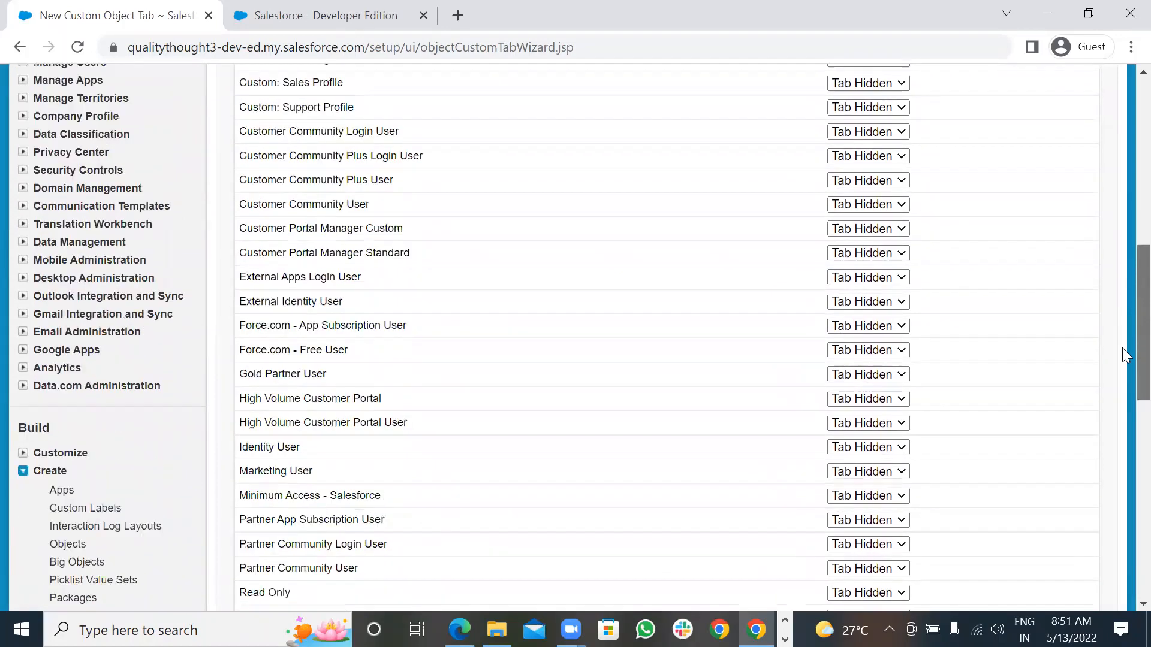
{"action": "scroll", "coordinate": [1122, 385], "scroll_direction": "down", "scroll_amount": 2}
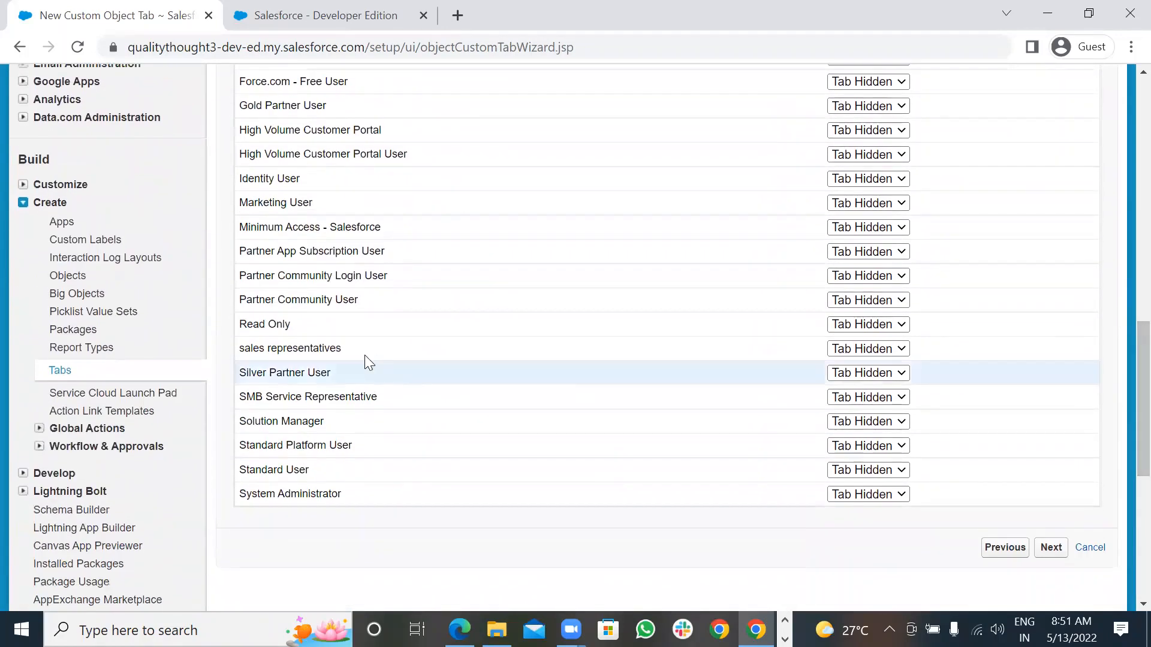
{"action": "left_click", "coordinate": [902, 351]}
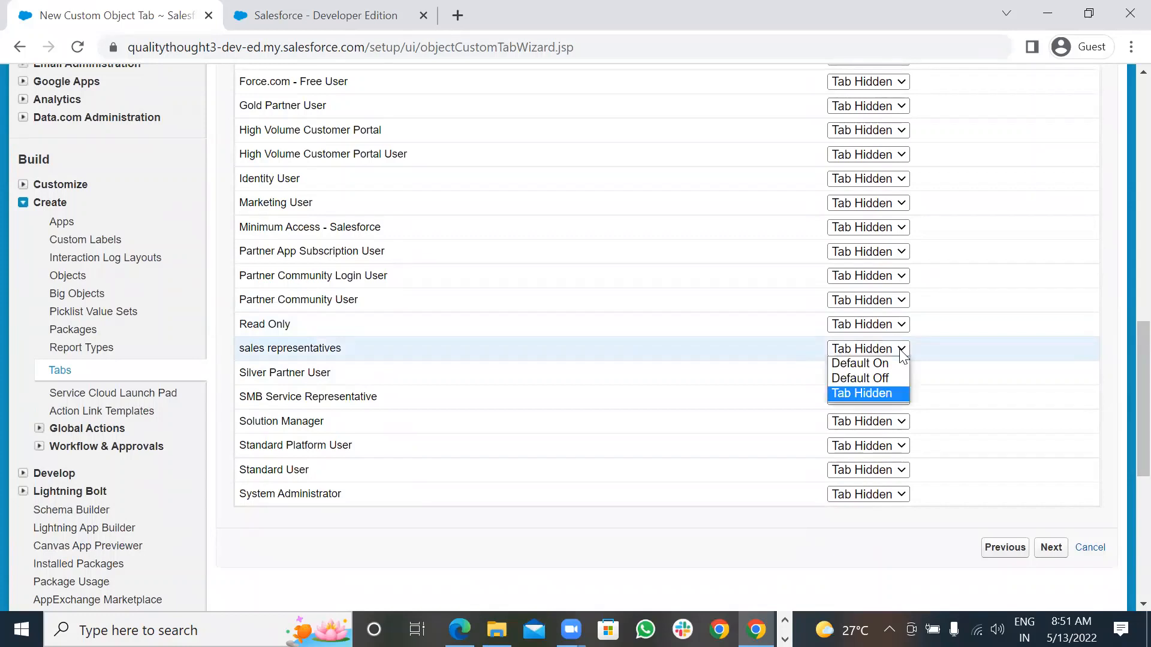
{"action": "left_click", "coordinate": [863, 362]}
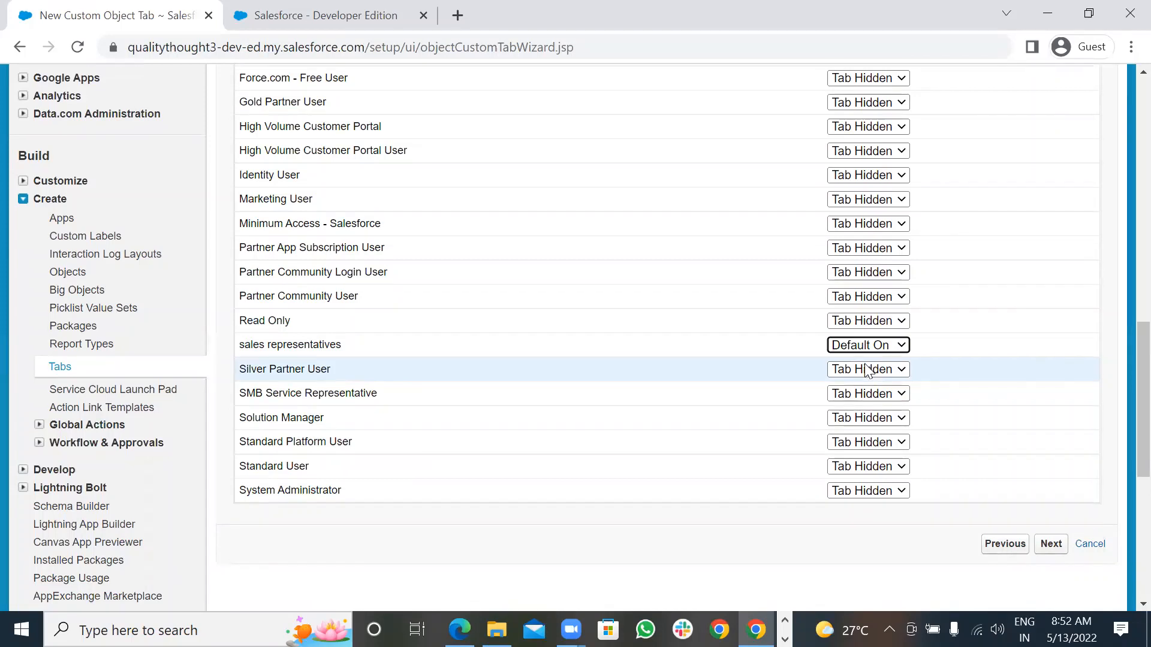
{"action": "scroll", "coordinate": [867, 369], "scroll_direction": "down", "scroll_amount": 5}
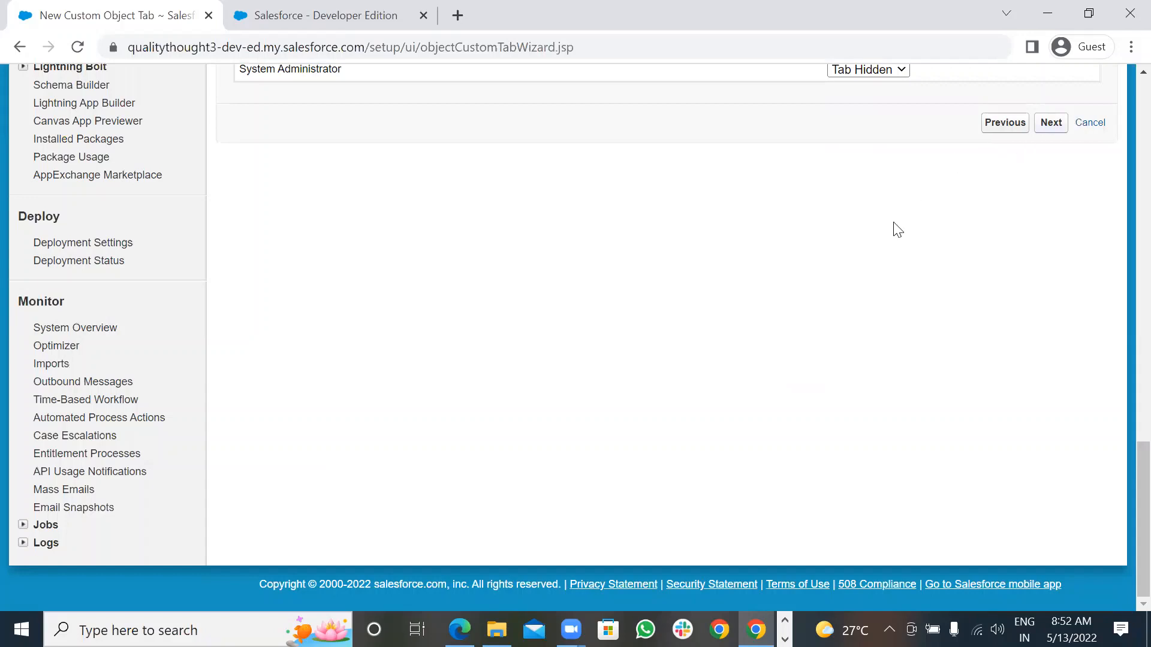
{"action": "left_click", "coordinate": [1052, 124]}
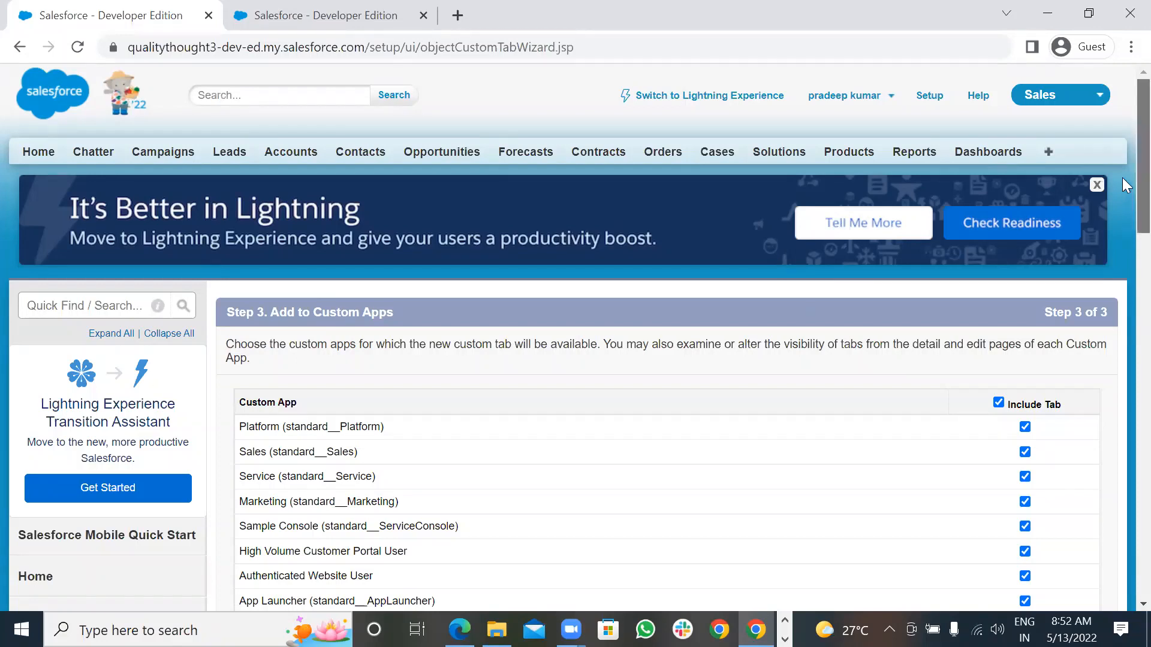
- Include the new tab only in the CG SMB Sales and CG SMB Sales Lightning custom apps, and save it
{"action": "scroll", "coordinate": [1122, 177], "scroll_direction": "down", "scroll_amount": 2}
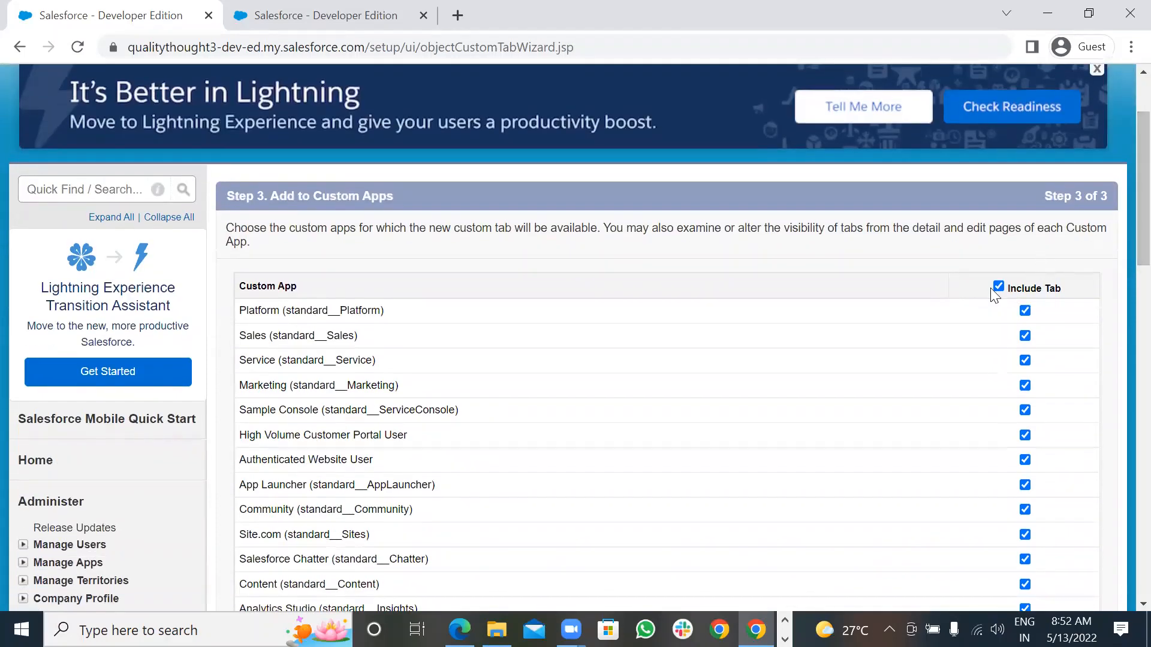
{"action": "left_click", "coordinate": [998, 286]}
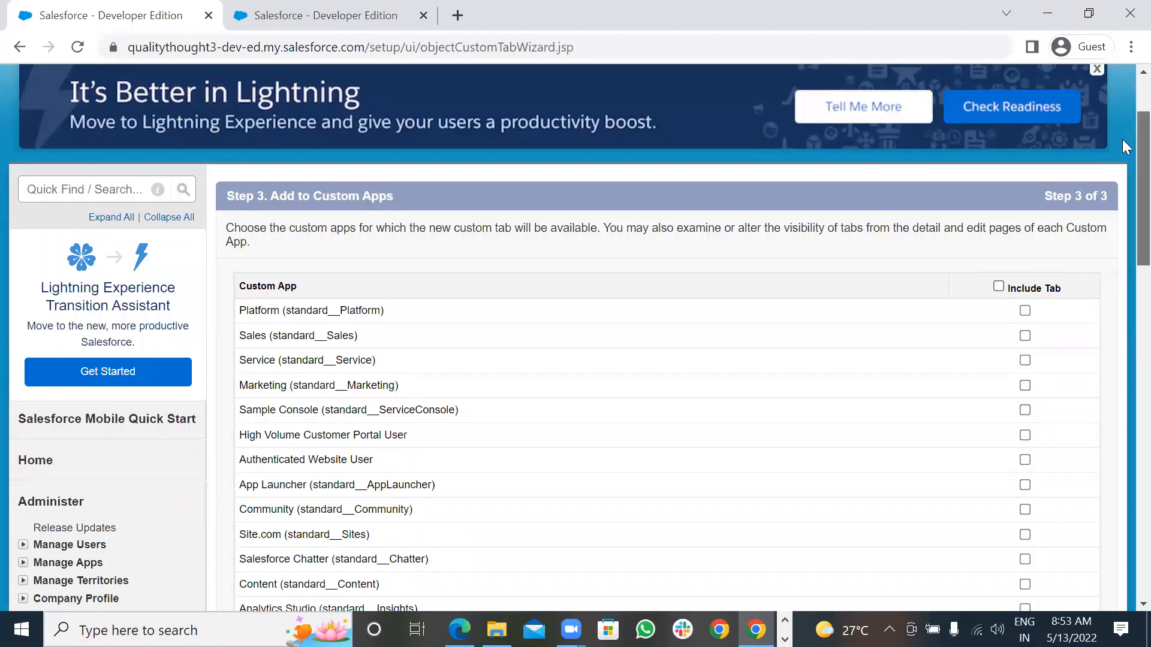
{"action": "scroll", "coordinate": [1122, 144], "scroll_direction": "down", "scroll_amount": 3}
{"action": "scroll", "coordinate": [1122, 209], "scroll_direction": "down", "scroll_amount": 4}
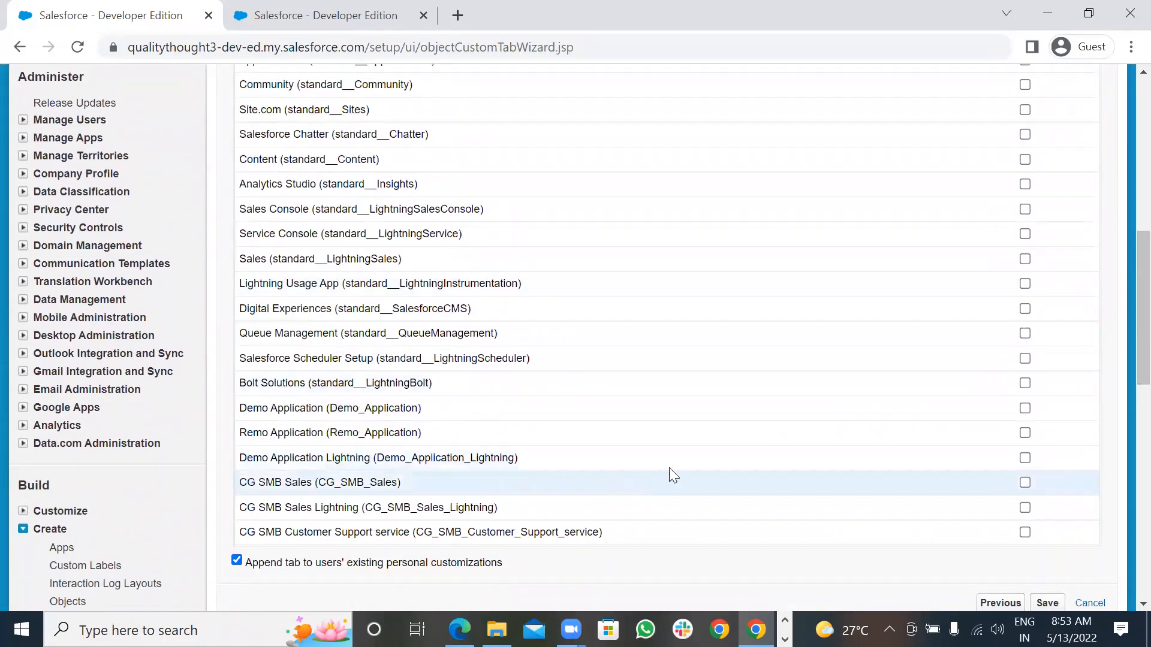
{"action": "scroll", "coordinate": [846, 480], "scroll_direction": "up", "scroll_amount": 3}
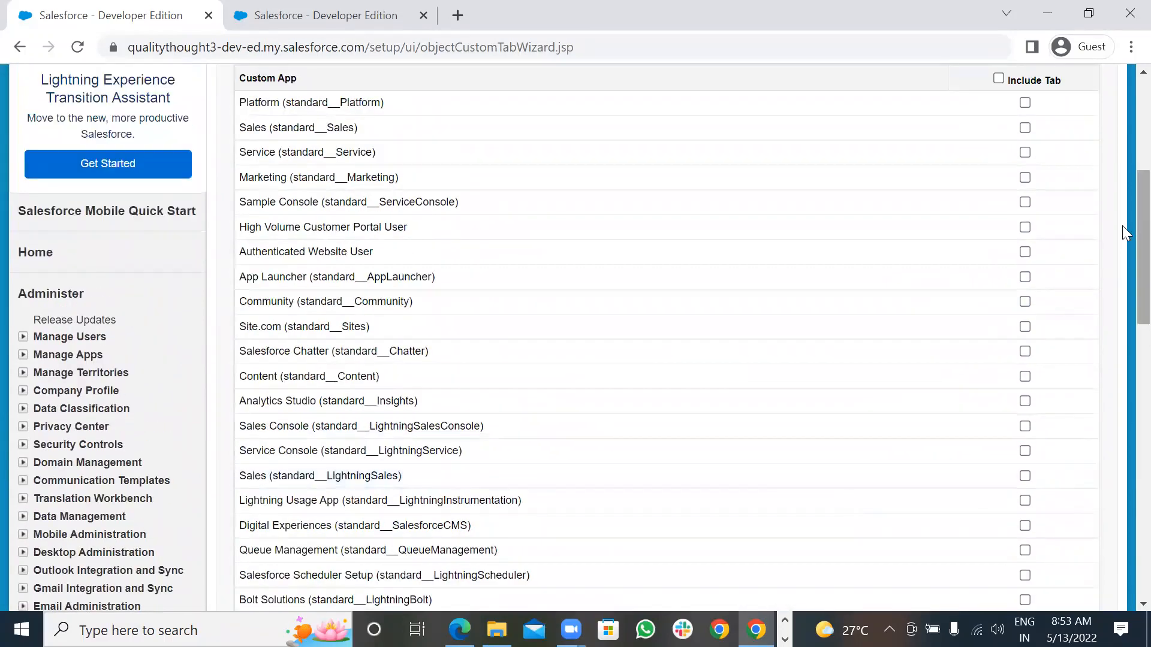
{"action": "scroll", "coordinate": [1121, 232], "scroll_direction": "down", "scroll_amount": 6}
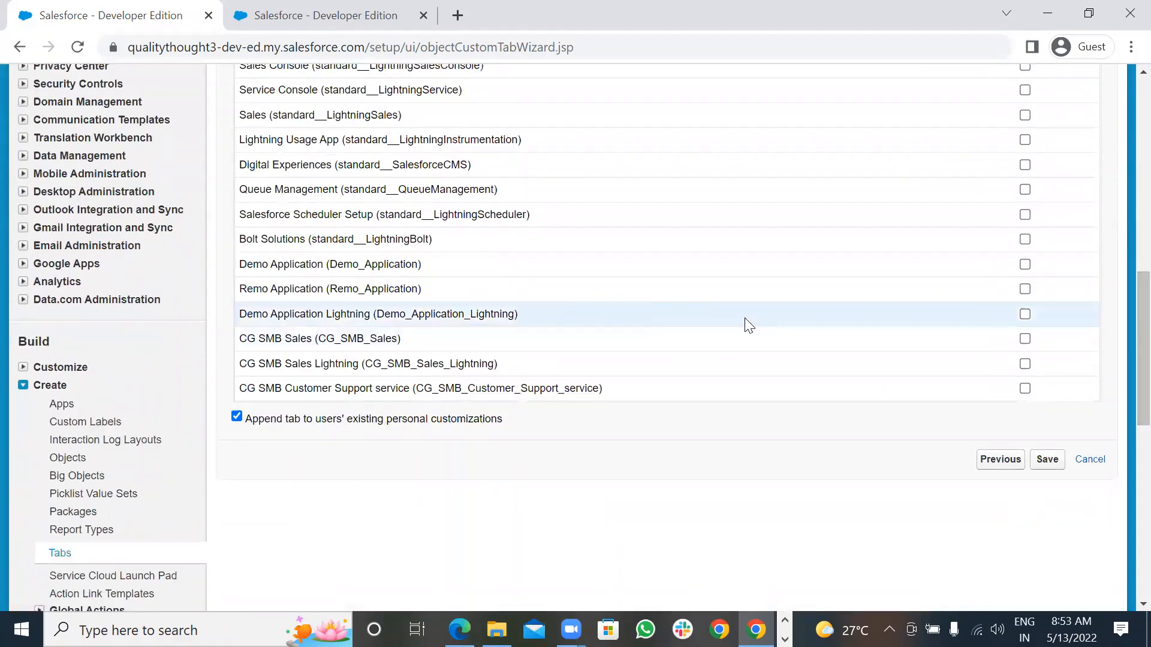
{"action": "left_click", "coordinate": [1025, 339]}
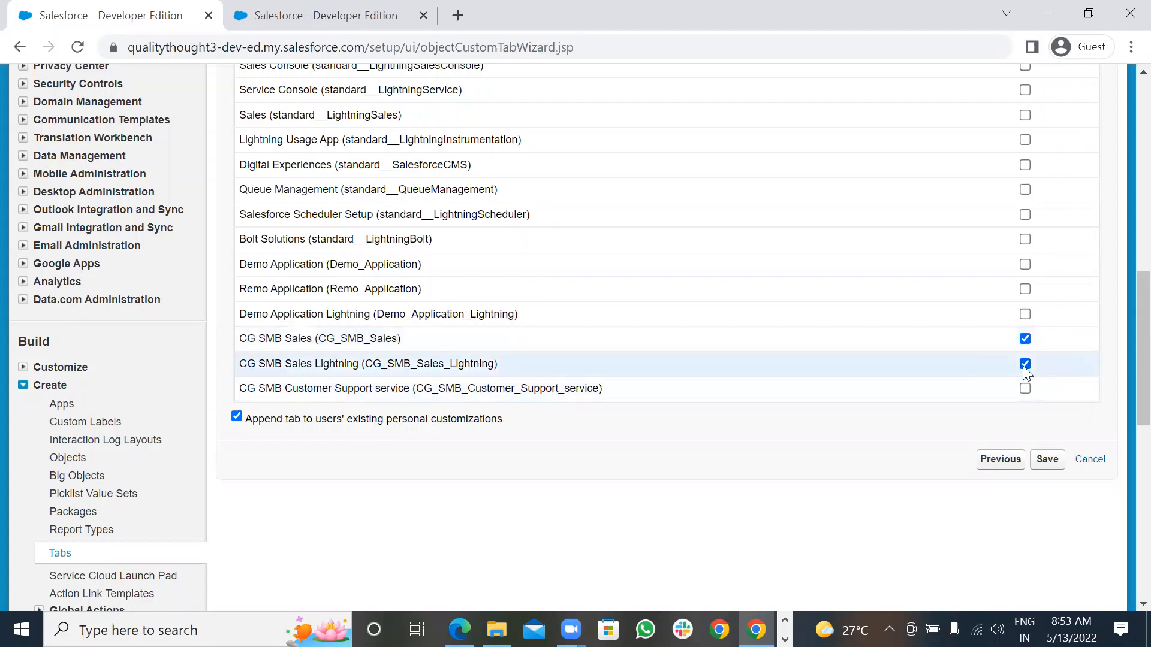
{"action": "left_click", "coordinate": [1048, 465]}
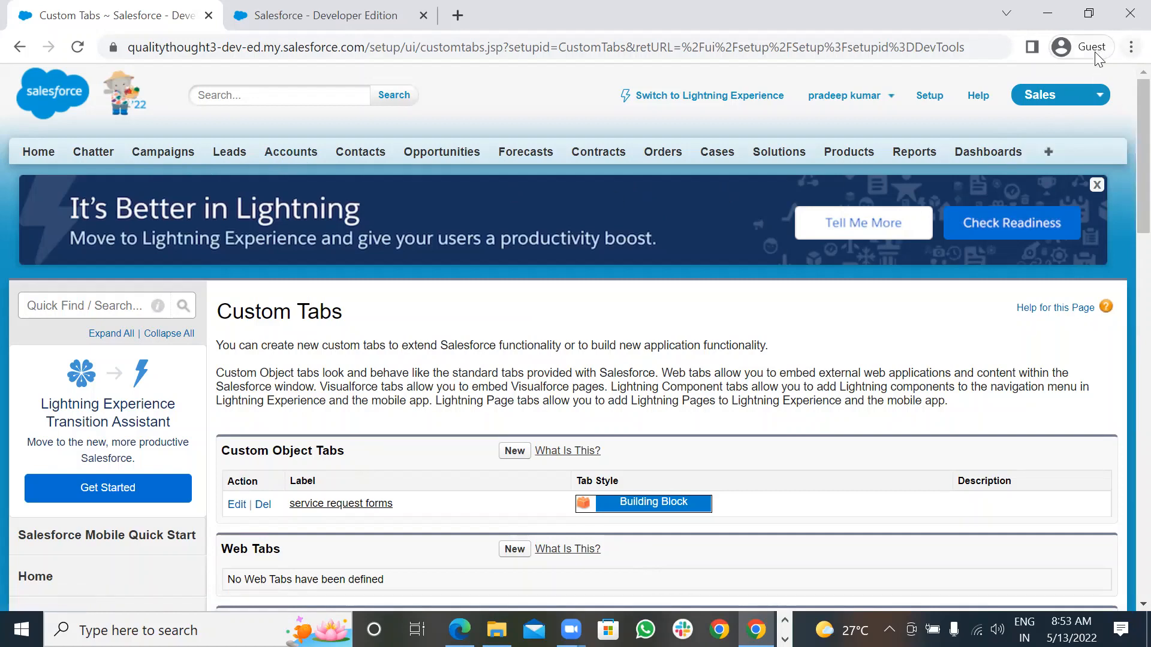
- Switch to the CG SMB Sales app and reopen the Custom Tabs page in Setup
{"action": "left_click", "coordinate": [1092, 95]}
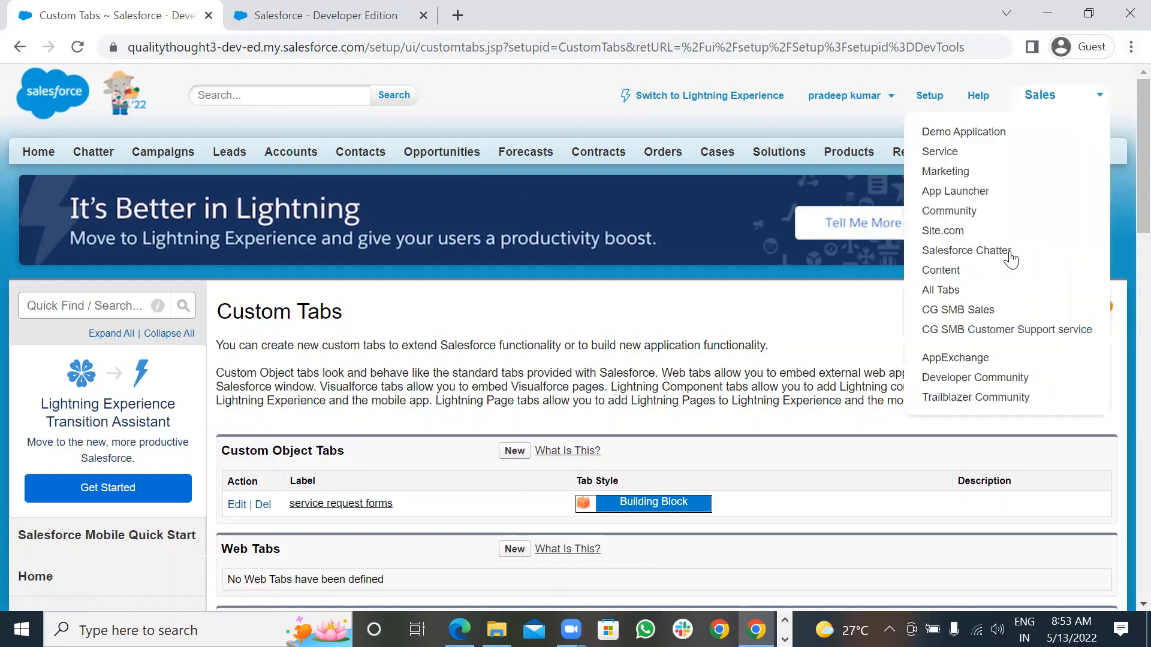
{"action": "left_click", "coordinate": [995, 311]}
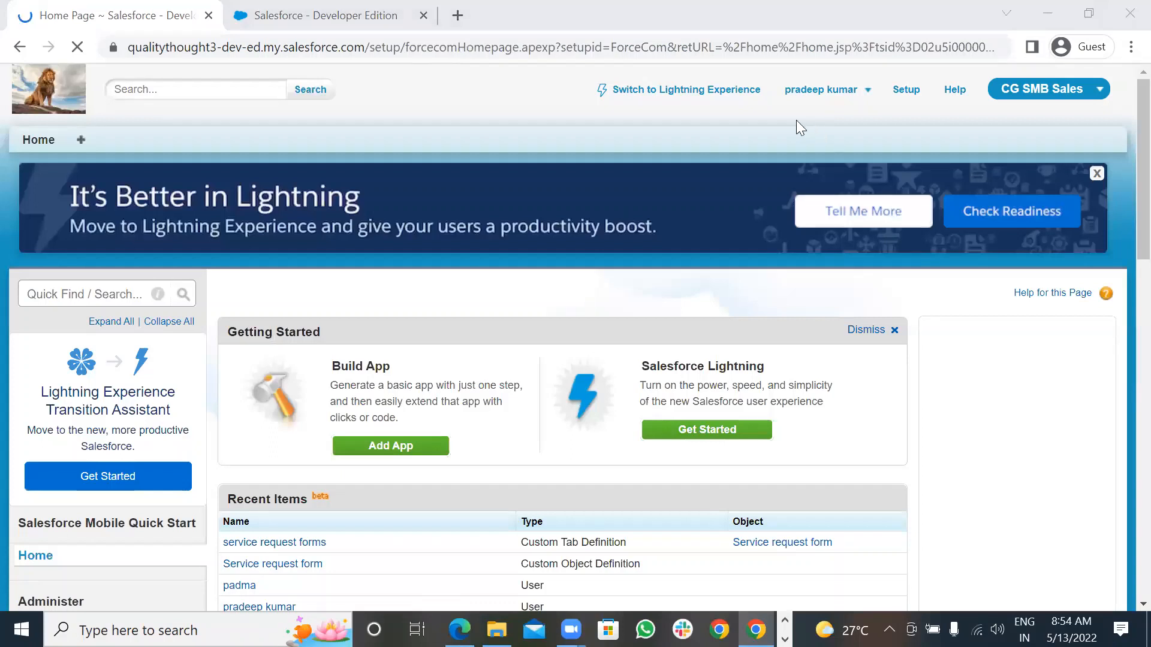
{"action": "left_click", "coordinate": [906, 90]}
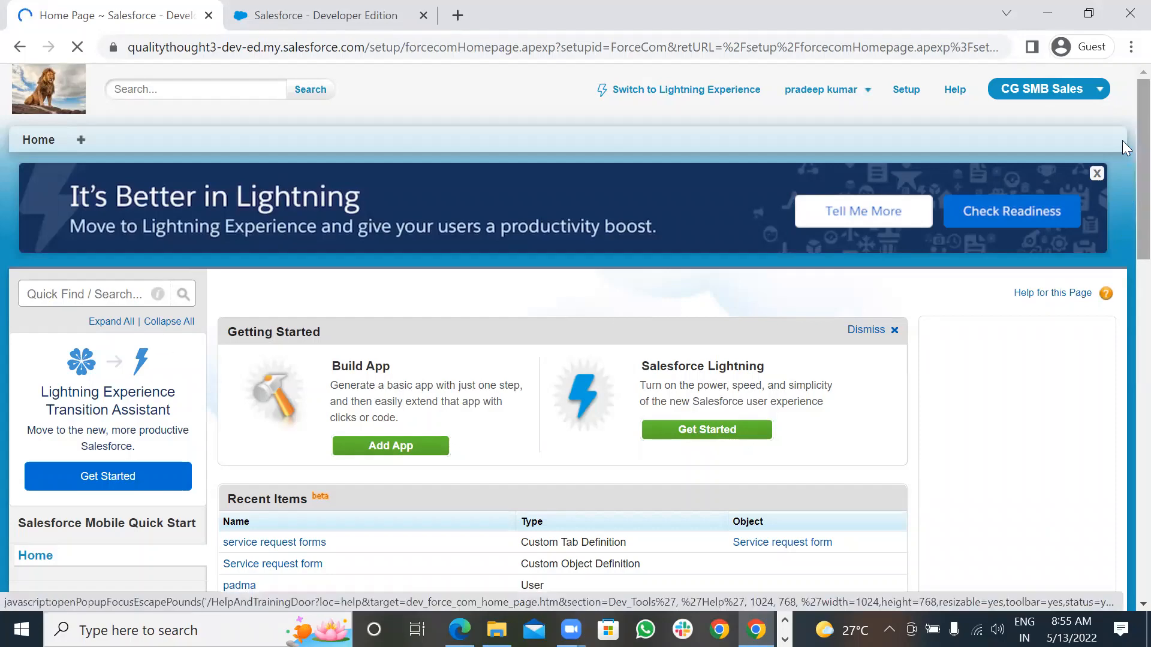
{"action": "scroll", "coordinate": [1122, 180], "scroll_direction": "down", "scroll_amount": 1}
{"action": "scroll", "coordinate": [1122, 205], "scroll_direction": "down", "scroll_amount": 10}
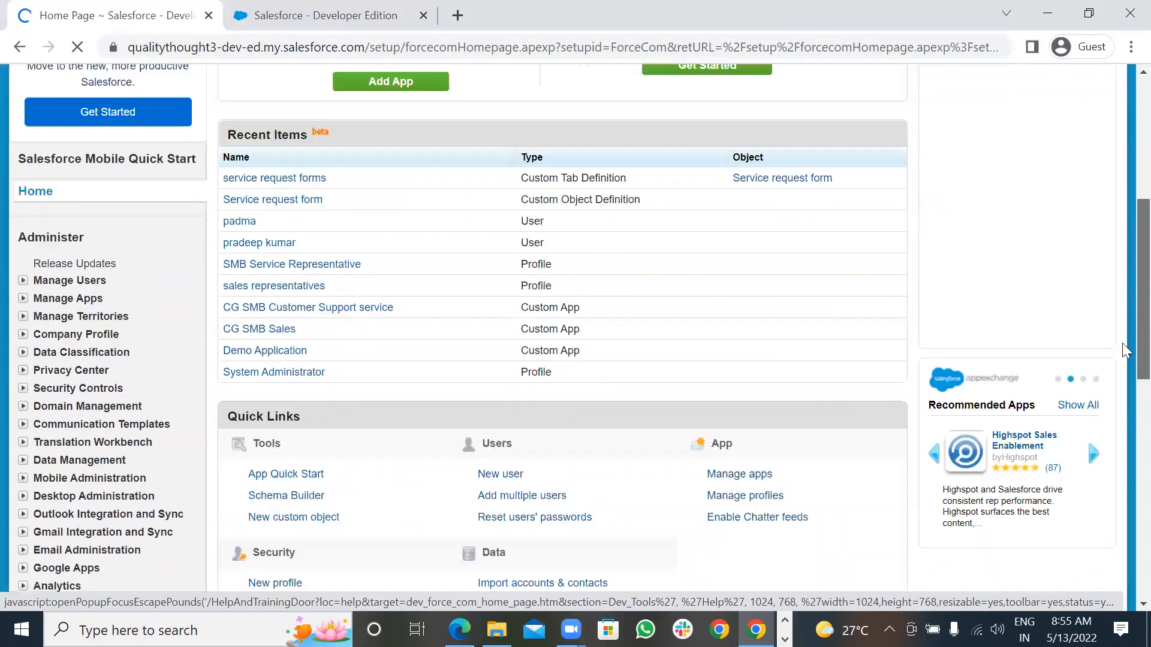
{"action": "scroll", "coordinate": [1122, 414], "scroll_direction": "down", "scroll_amount": 3}
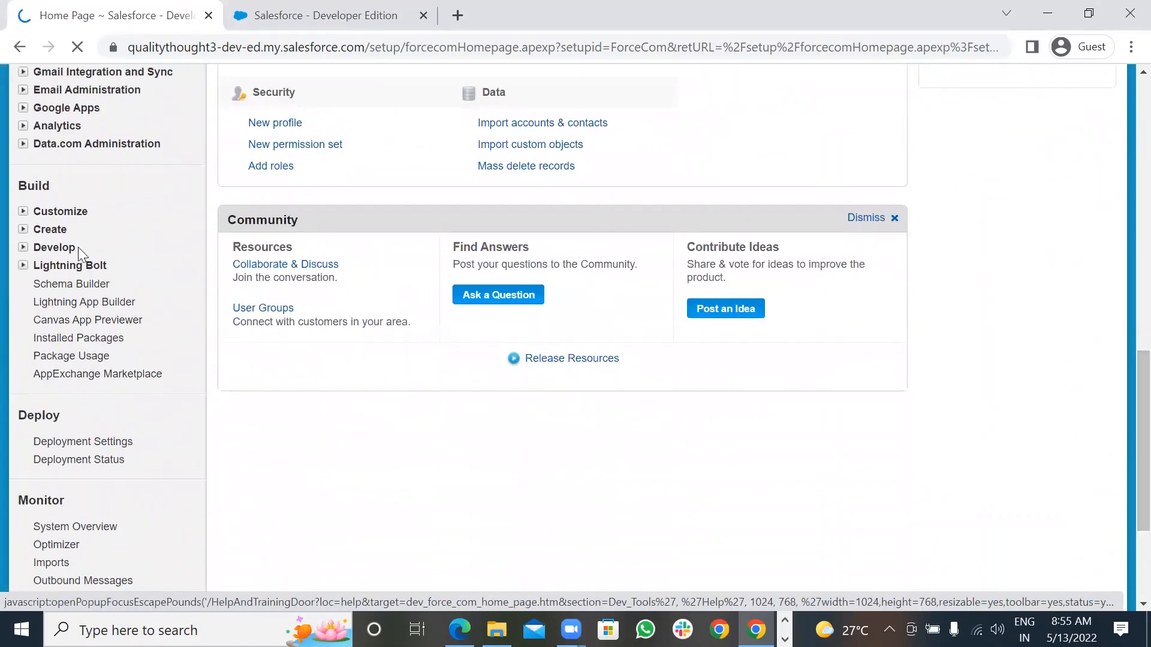
{"action": "left_click", "coordinate": [23, 230]}
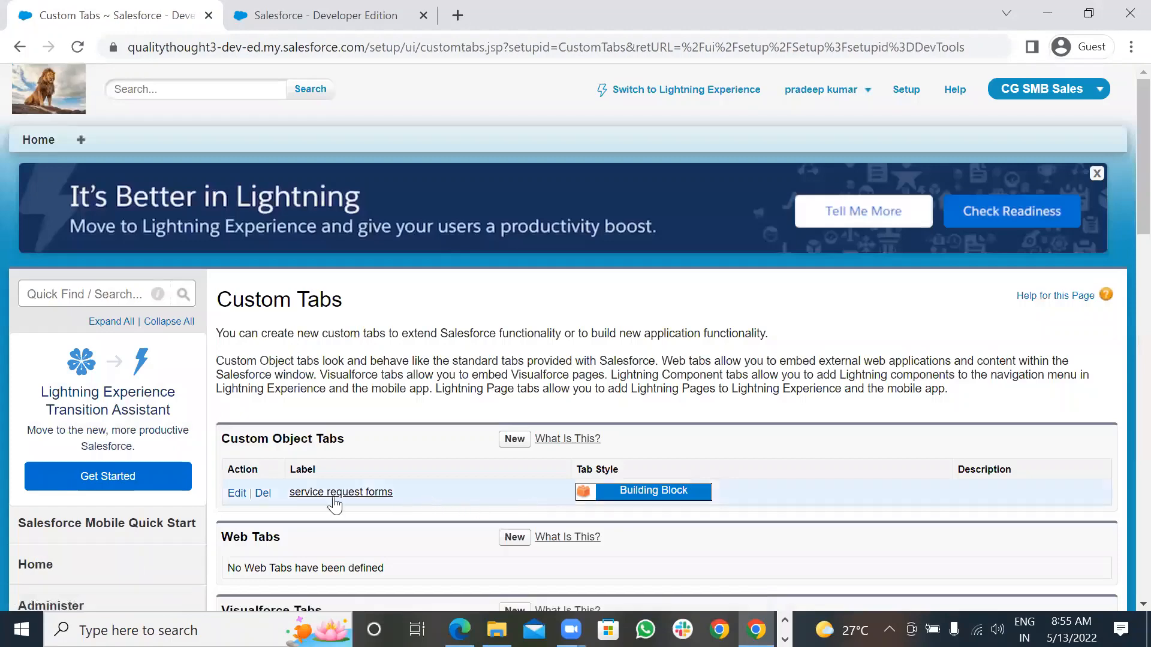
- Open the service request forms tab definition for editing to examine its fields, and cancel without saving
{"action": "left_click", "coordinate": [237, 495]}
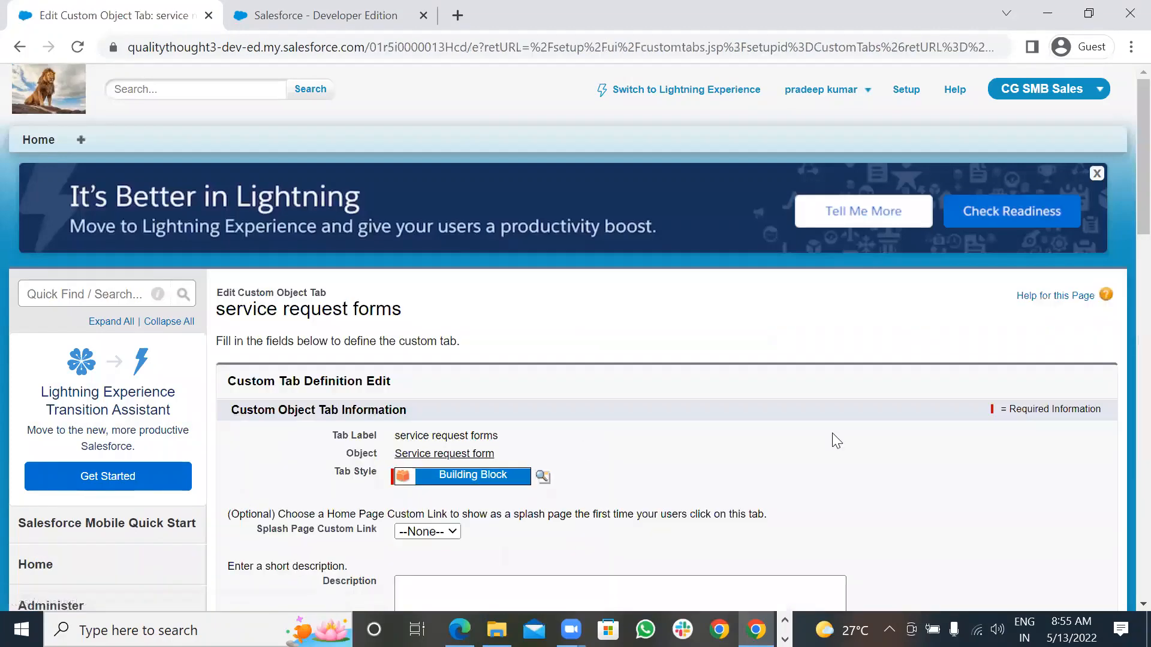
{"action": "left_click_drag", "start_coordinate": [1142, 169], "coordinate": [1142, 254]}
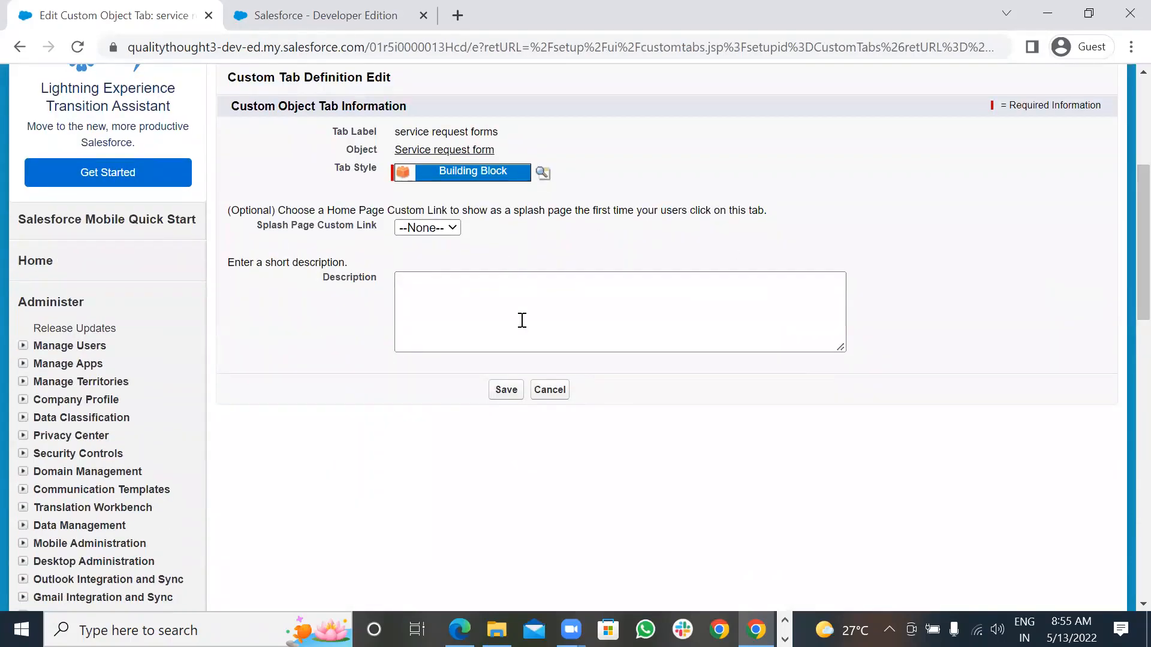
{"action": "left_click", "coordinate": [550, 391]}
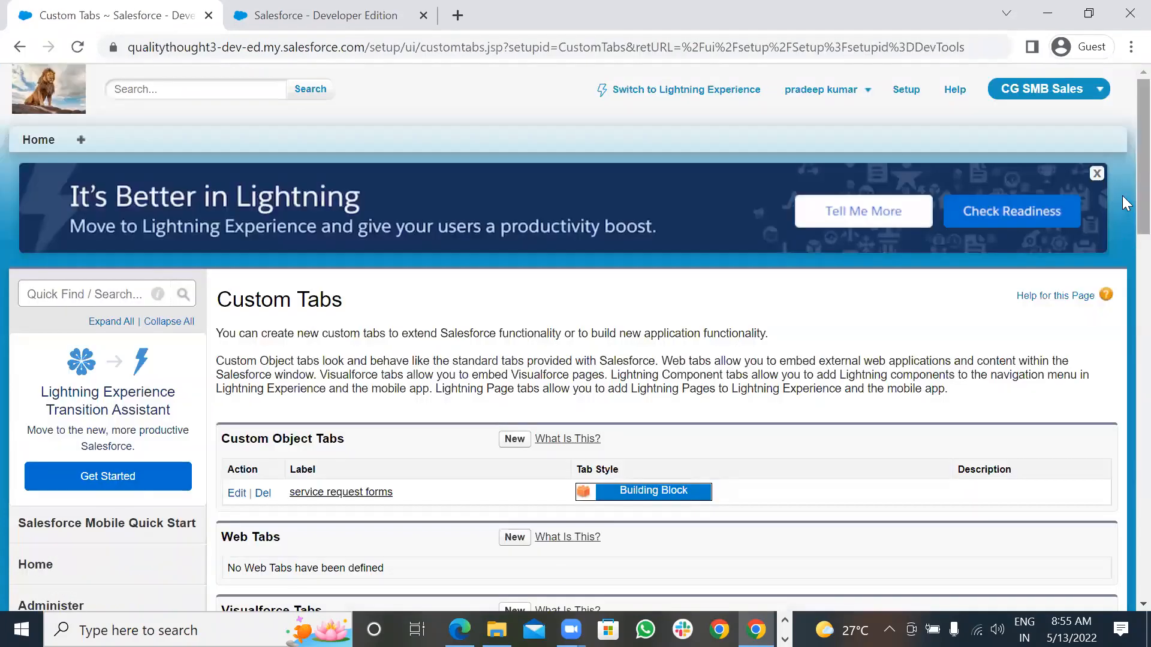
- Look over the Custom Tabs page, and start deleting the service request forms tab but cancel the deletion
{"action": "scroll", "coordinate": [1122, 196], "scroll_direction": "down", "scroll_amount": 2}
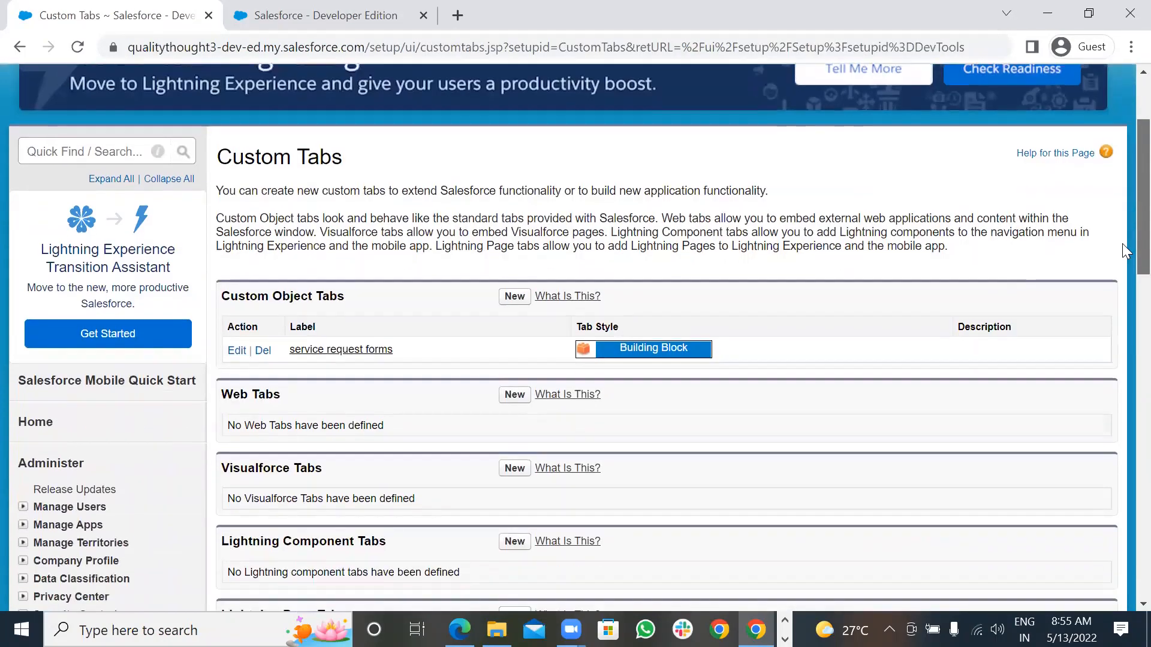
{"action": "scroll", "coordinate": [1121, 245], "scroll_direction": "down", "scroll_amount": 10}
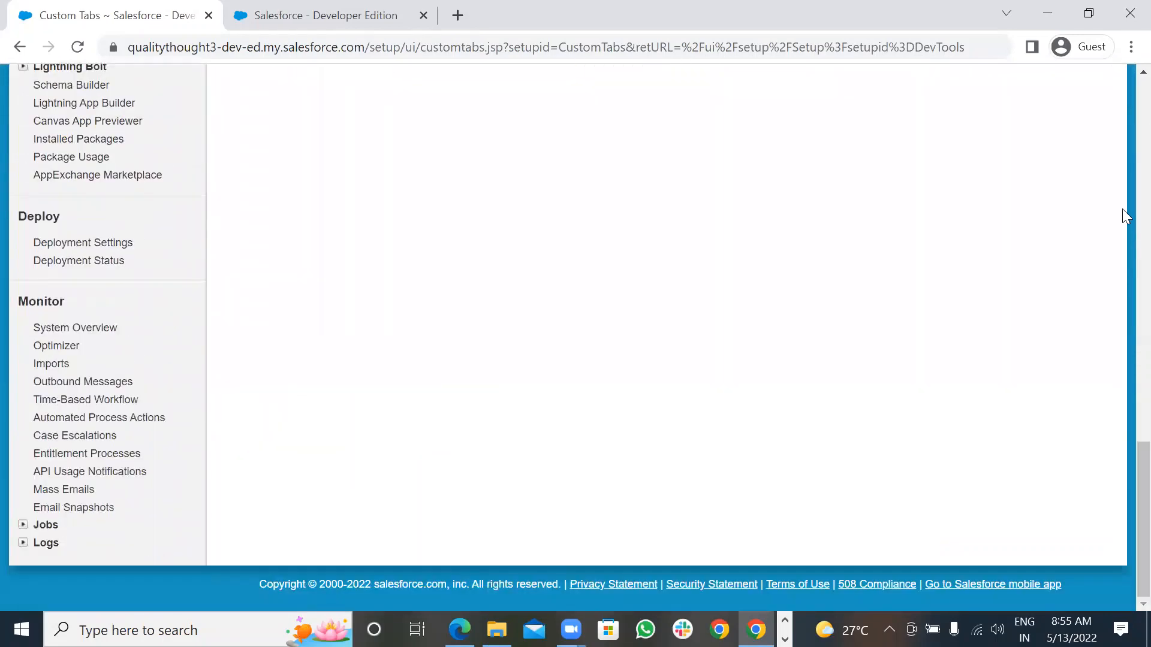
{"action": "scroll", "coordinate": [1122, 407], "scroll_direction": "up", "scroll_amount": 3}
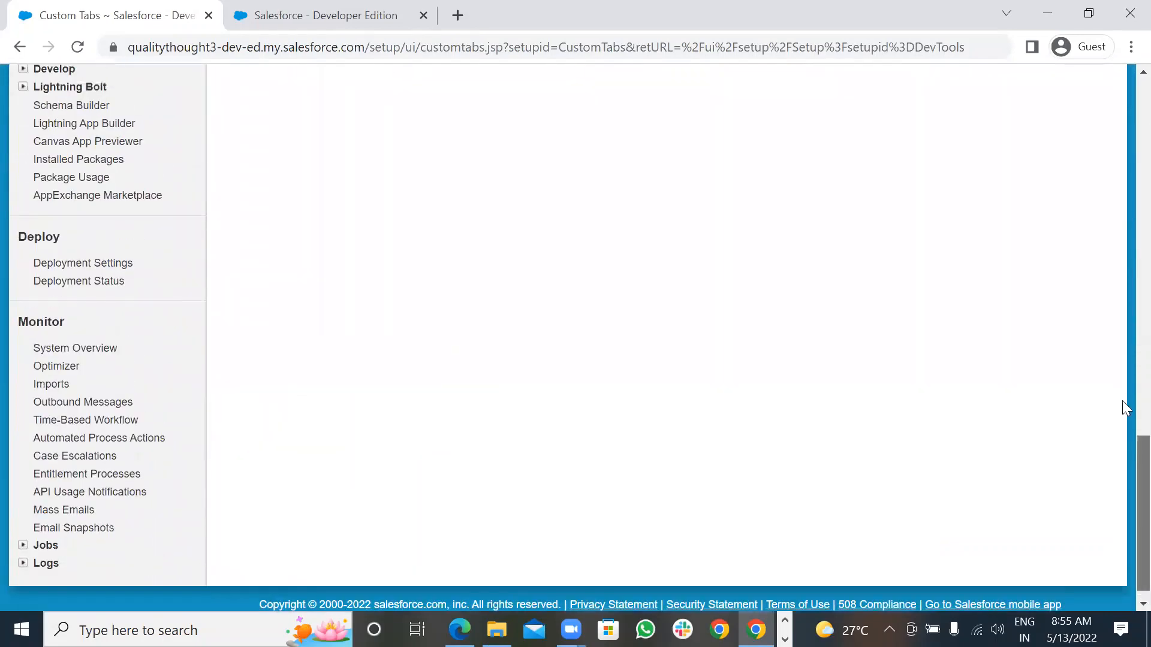
{"action": "scroll", "coordinate": [1122, 365], "scroll_direction": "up", "scroll_amount": 10}
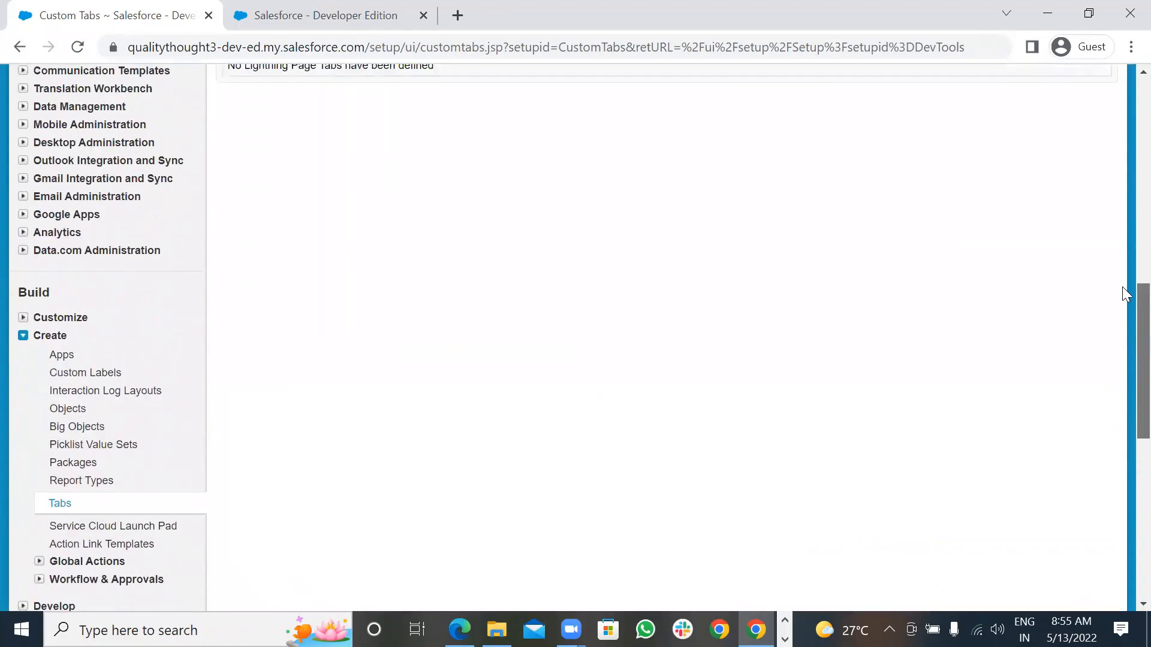
{"action": "scroll", "coordinate": [1121, 245], "scroll_direction": "up", "scroll_amount": 4}
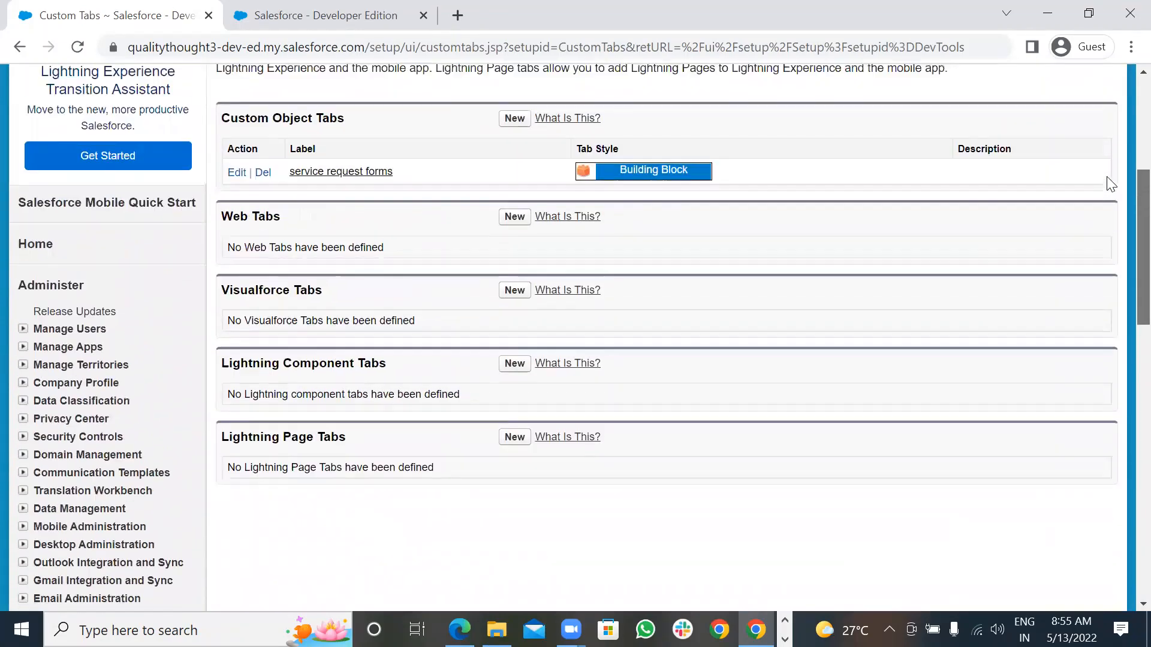
{"action": "scroll", "coordinate": [1110, 185], "scroll_direction": "down", "scroll_amount": 1}
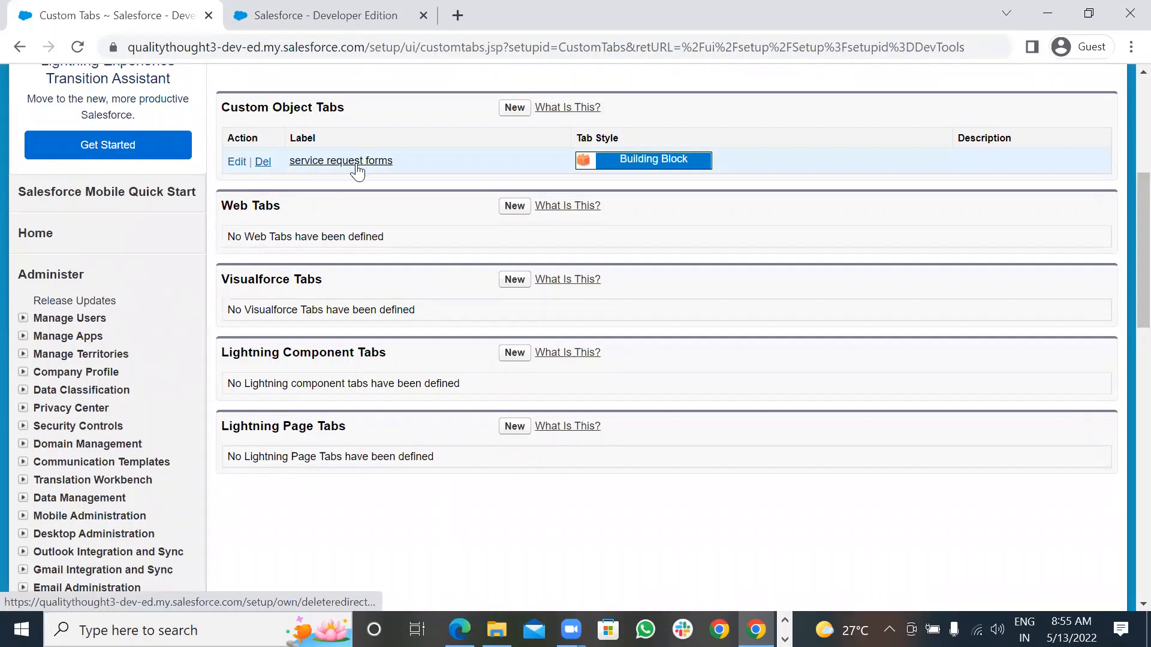
{"action": "left_click", "coordinate": [264, 163]}
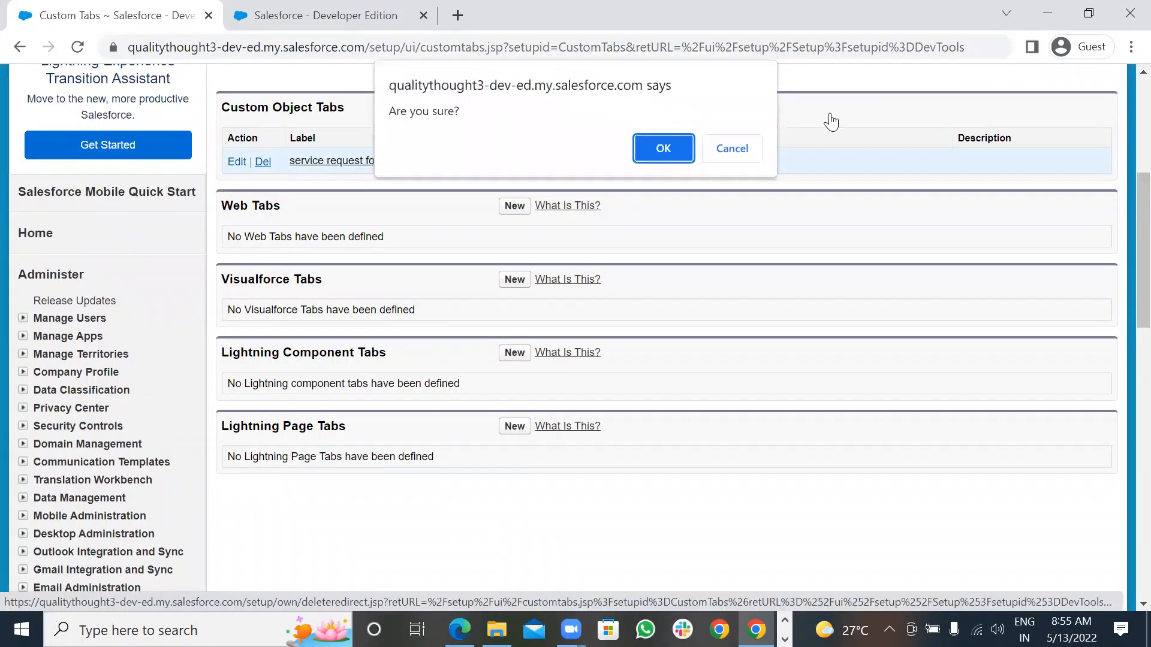
{"action": "left_click", "coordinate": [732, 155]}
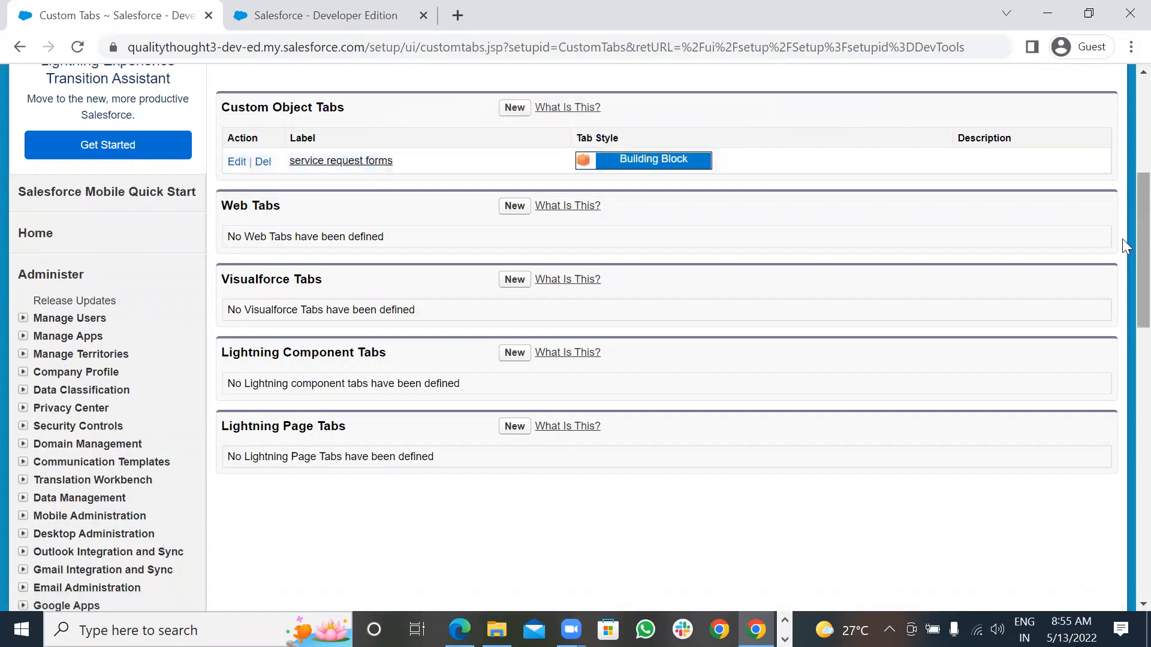
- Find the Profiles page in Setup and list only the profiles starting with S
{"action": "scroll", "coordinate": [1122, 156], "scroll_direction": "up", "scroll_amount": 5}
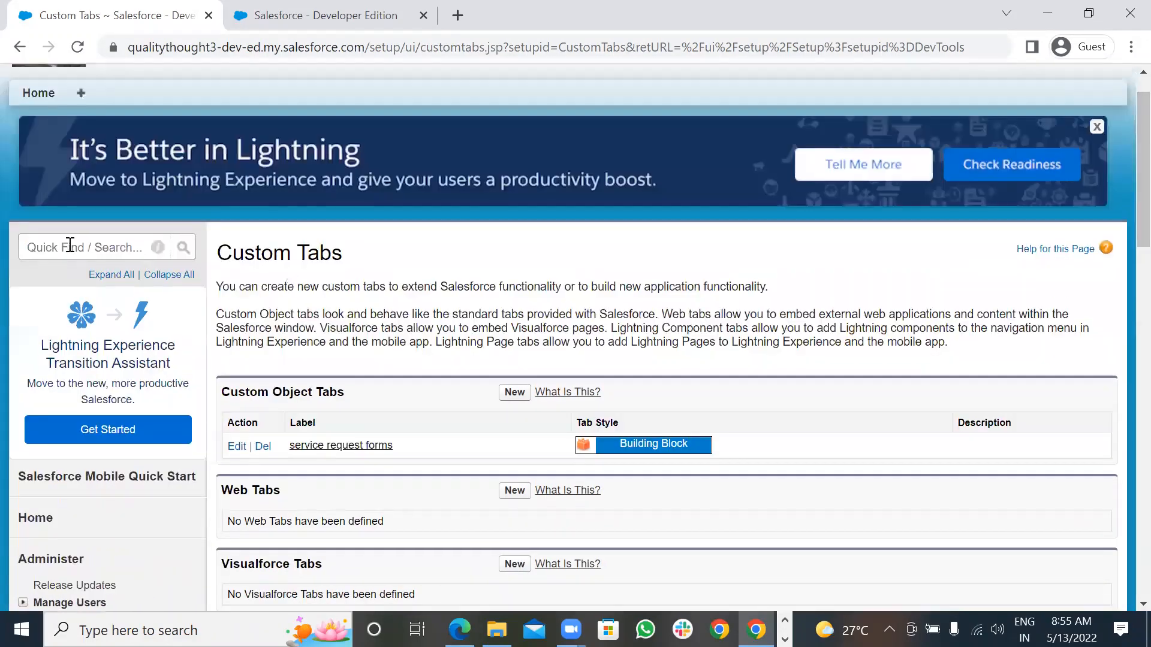
{"action": "left_click", "coordinate": [67, 245]}
{"action": "type", "text": "profiles"}
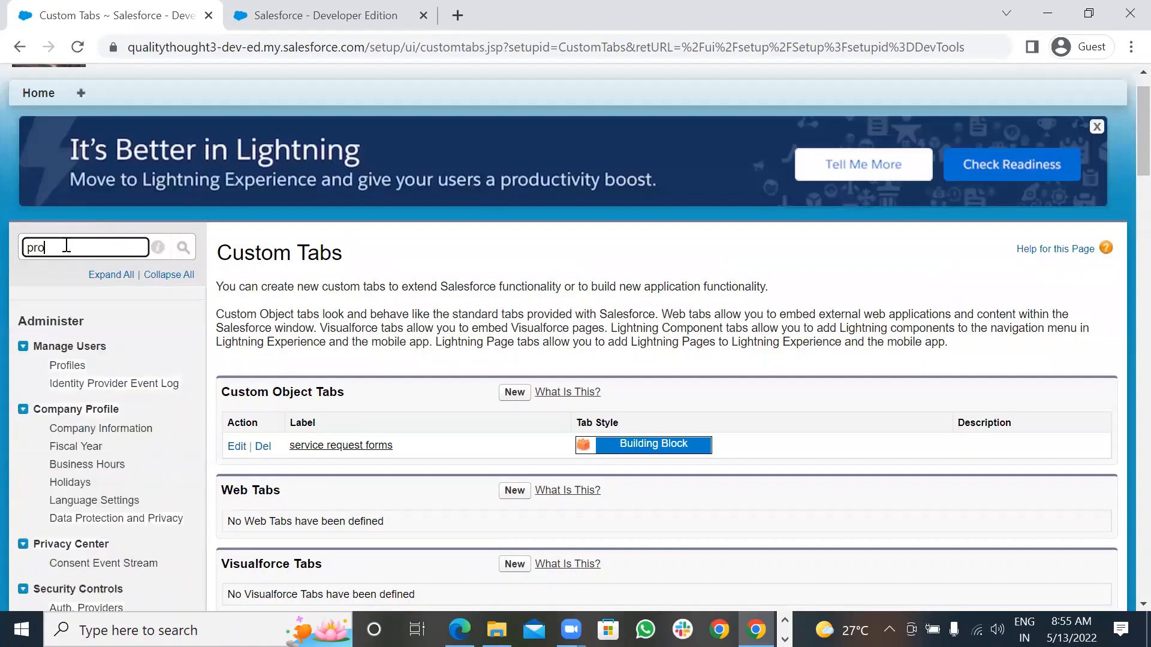
{"action": "left_click", "coordinate": [54, 370]}
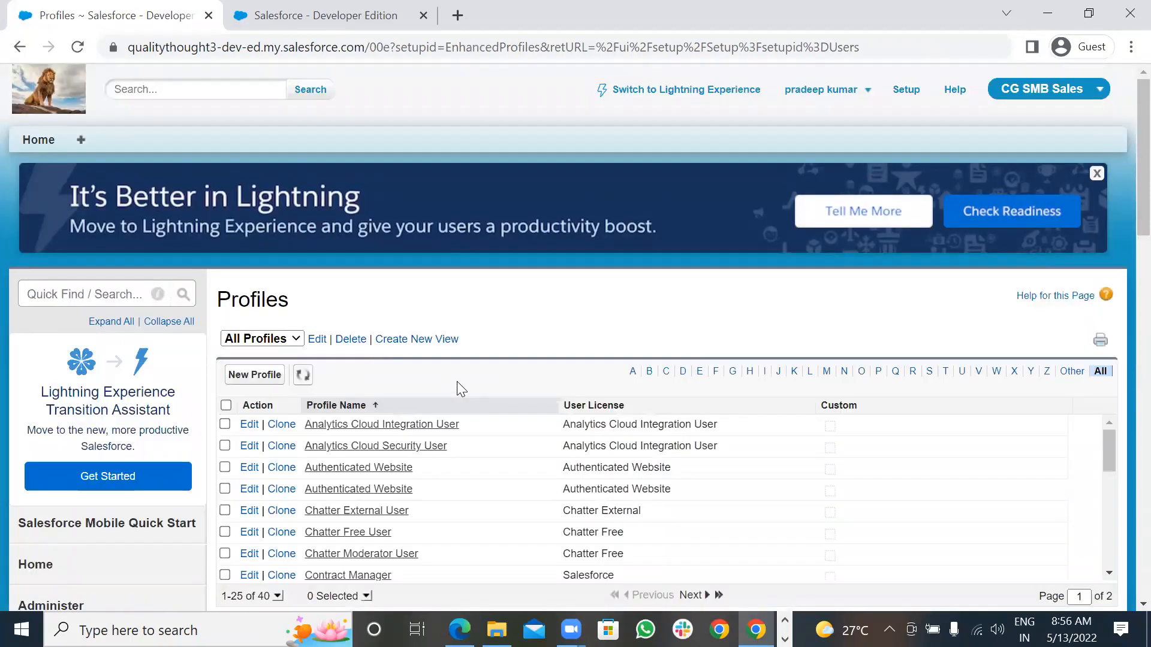
{"action": "left_click", "coordinate": [929, 374]}
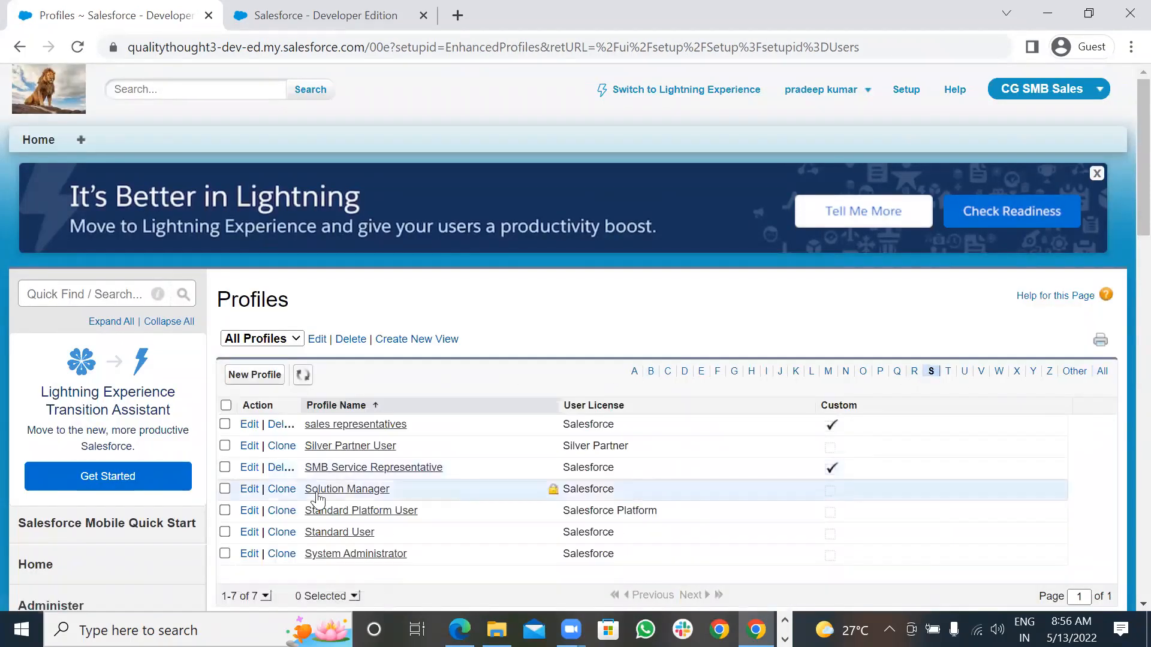
- Edit the System Administrator profile, set the service request forms custom tab to Default On, and save the profile
{"action": "left_click", "coordinate": [244, 555]}
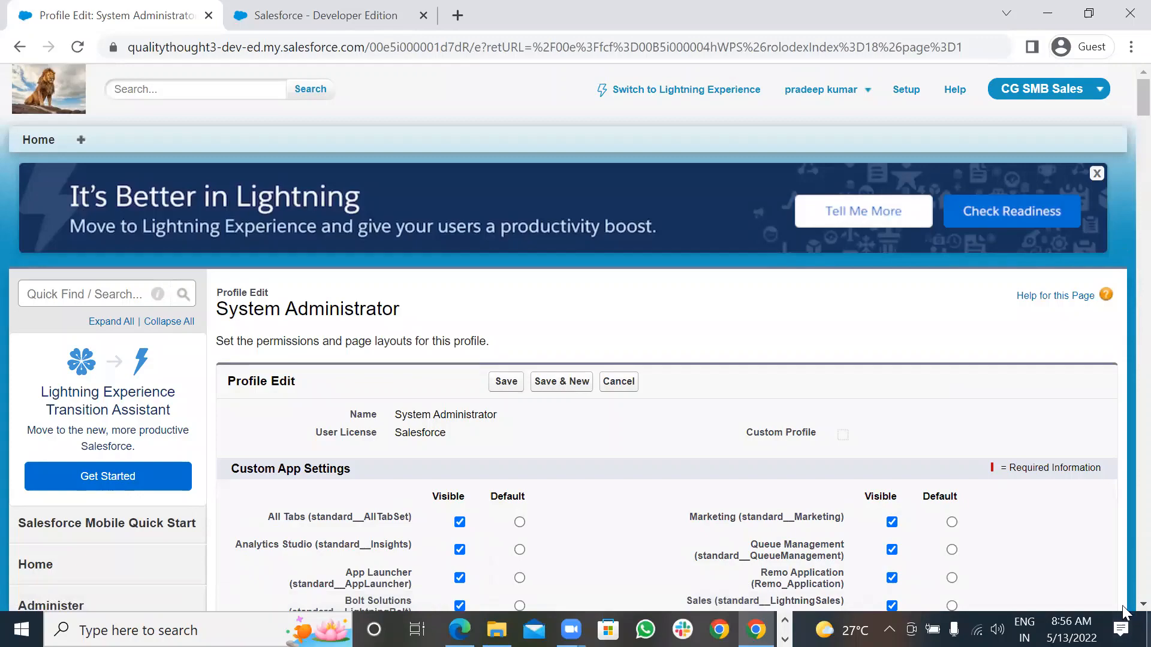
{"action": "scroll", "coordinate": [1122, 606], "scroll_direction": "down", "scroll_amount": 6}
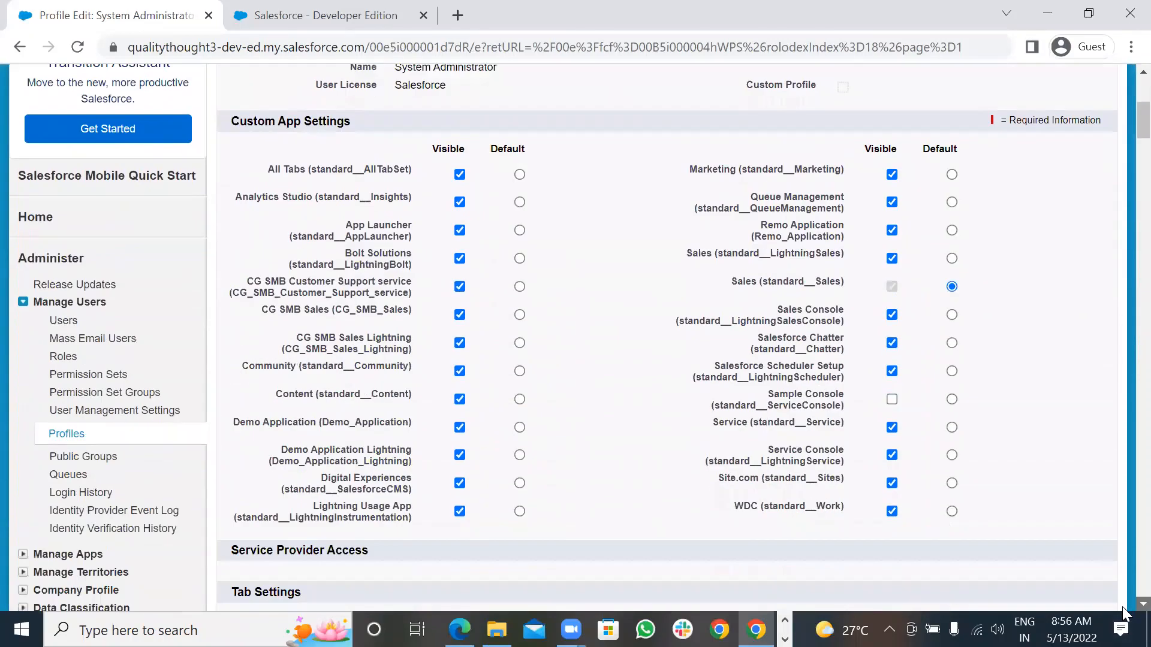
{"action": "scroll", "coordinate": [1121, 606], "scroll_direction": "down", "scroll_amount": 14}
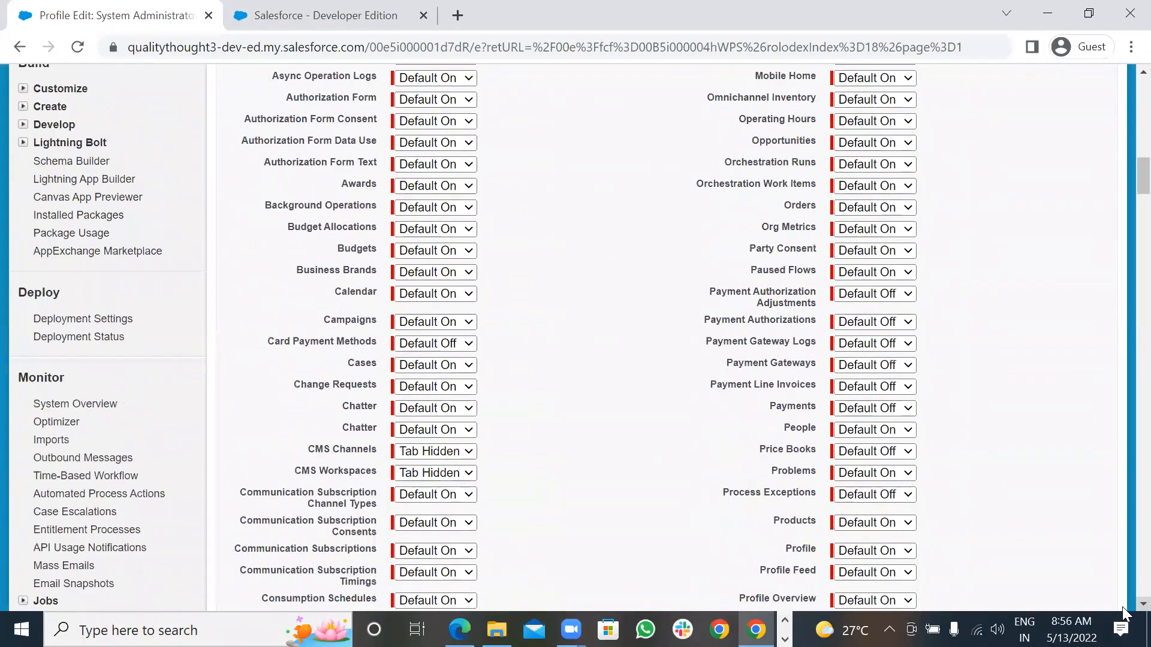
{"action": "scroll", "coordinate": [1122, 607], "scroll_direction": "down", "scroll_amount": 6}
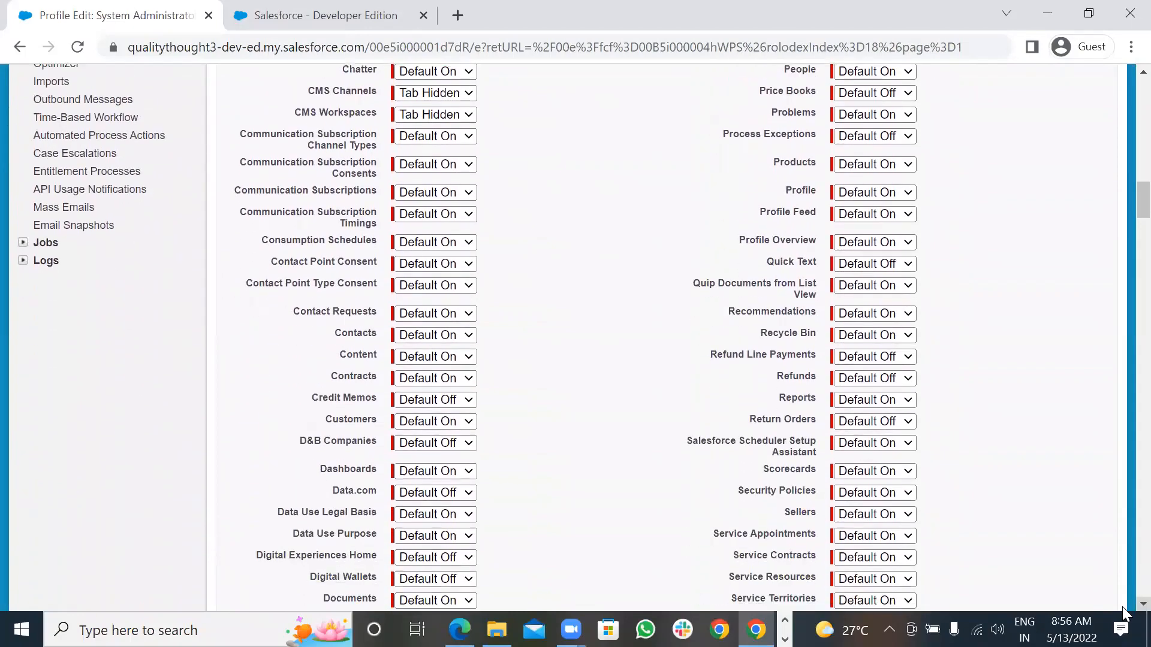
{"action": "scroll", "coordinate": [1122, 607], "scroll_direction": "down", "scroll_amount": 3}
{"action": "scroll", "coordinate": [1122, 607], "scroll_direction": "down", "scroll_amount": 2}
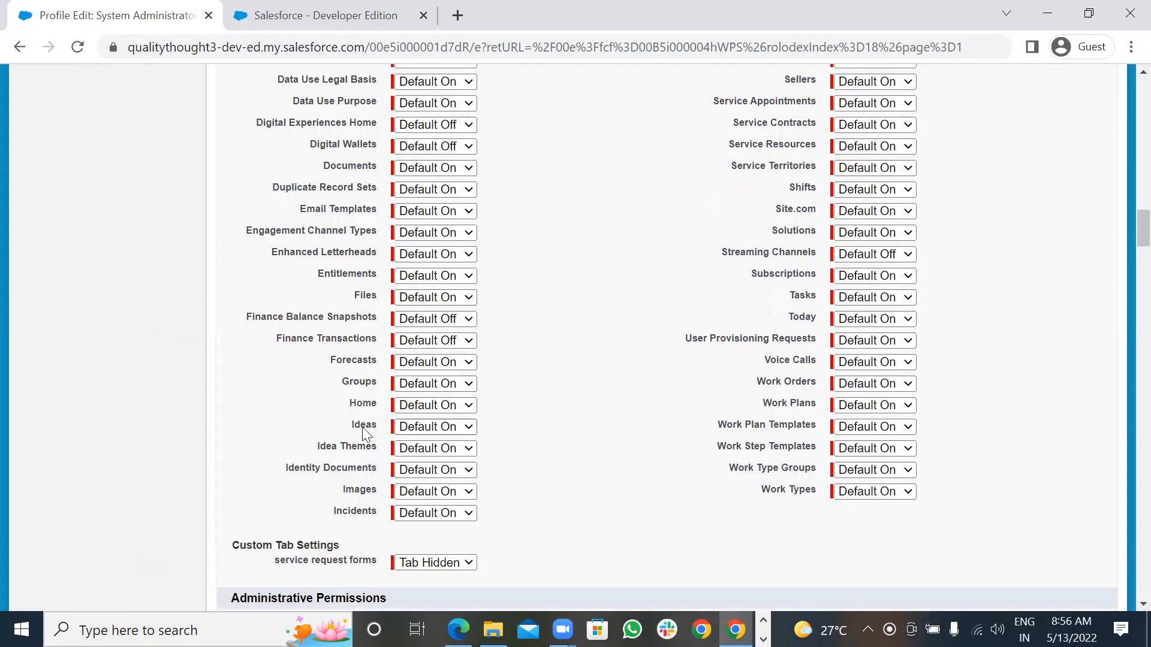
{"action": "left_click", "coordinate": [440, 563]}
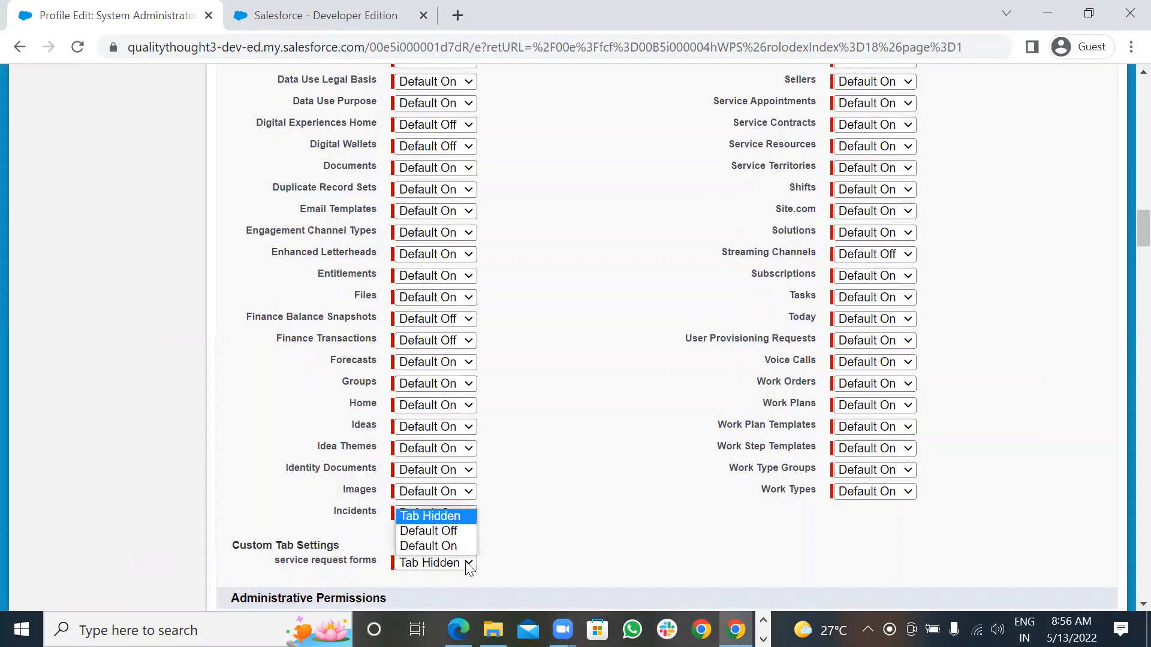
{"action": "left_click", "coordinate": [441, 546]}
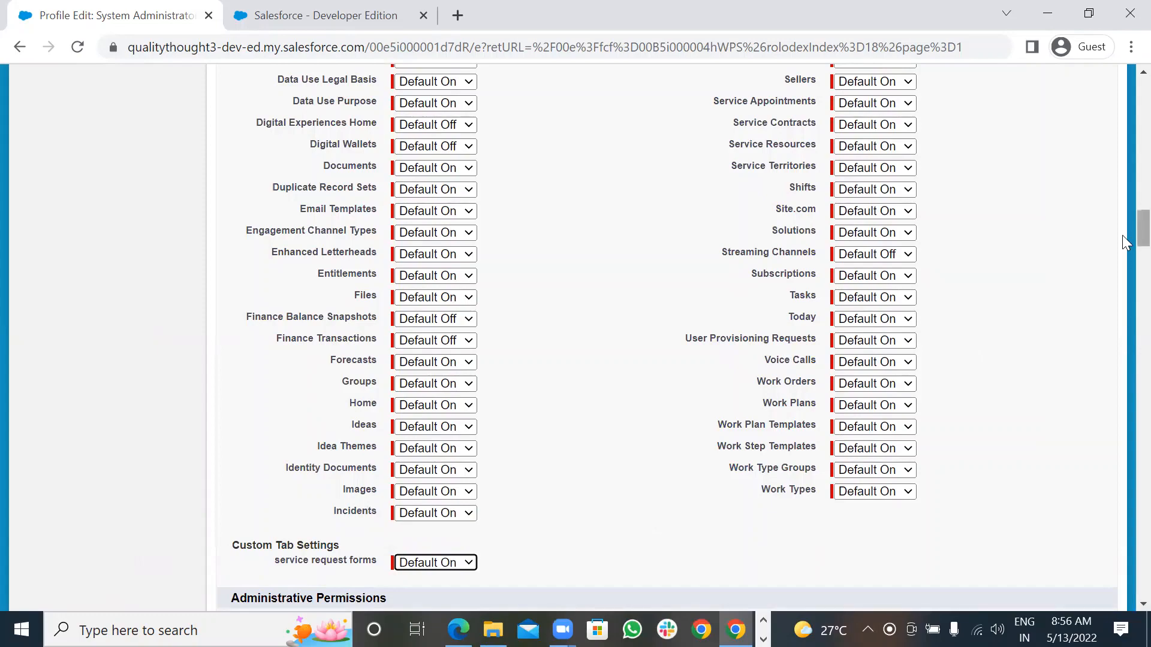
{"action": "scroll", "coordinate": [1126, 188], "scroll_direction": "up", "scroll_amount": 2}
{"action": "scroll", "coordinate": [1125, 189], "scroll_direction": "up", "scroll_amount": 20}
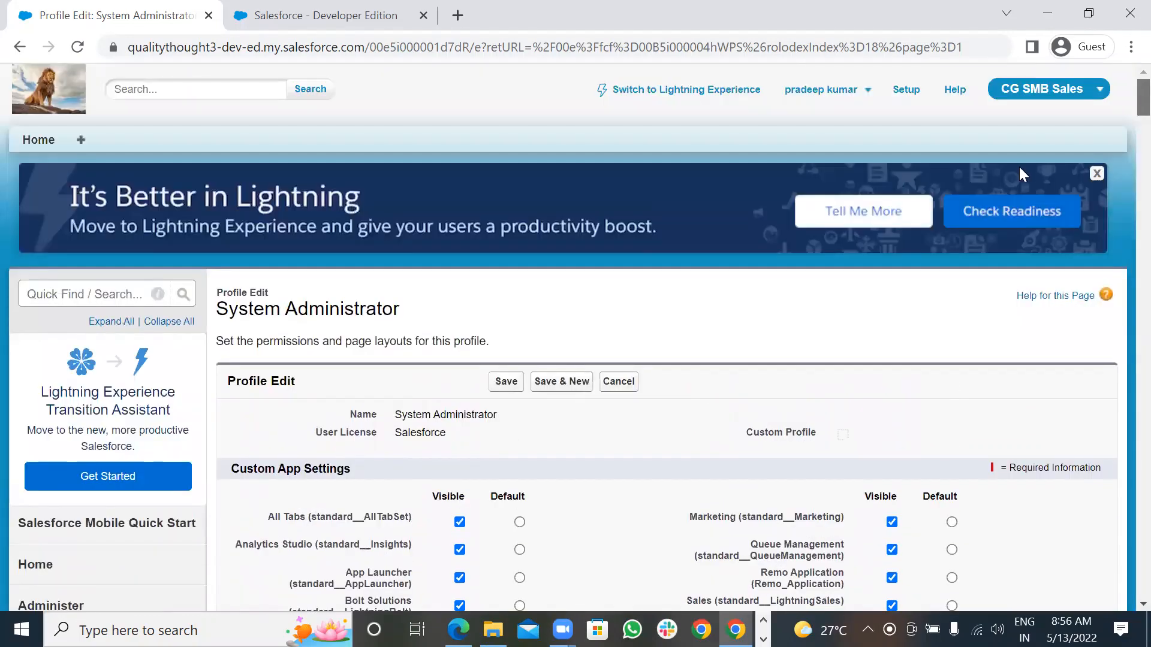
{"action": "left_click", "coordinate": [505, 382]}
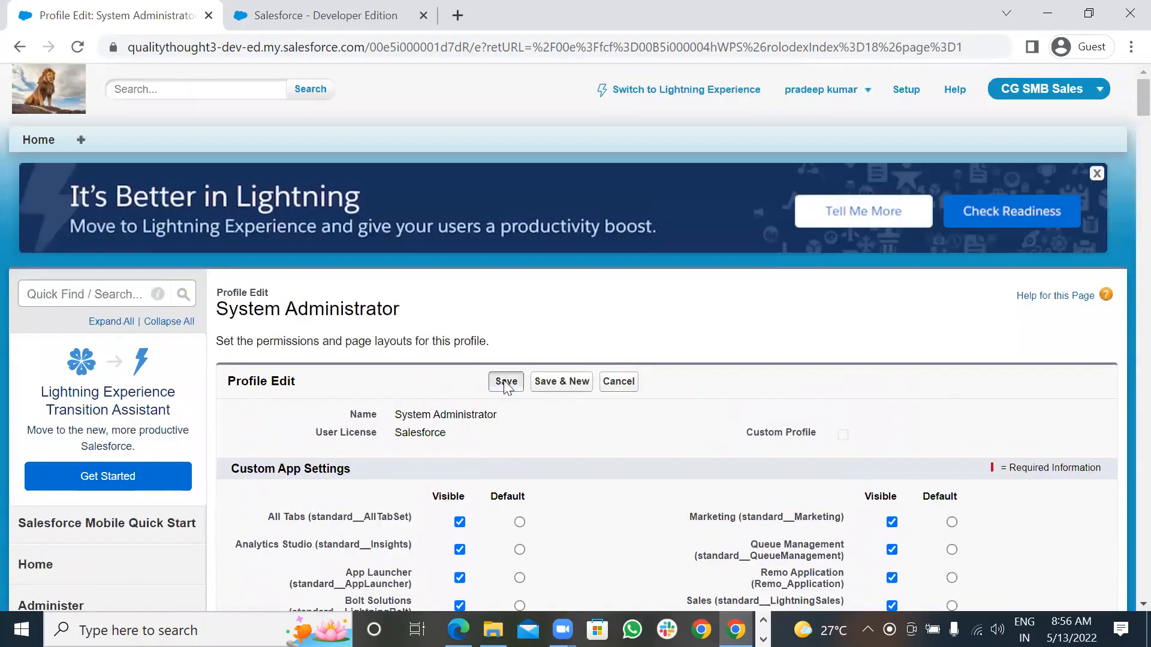